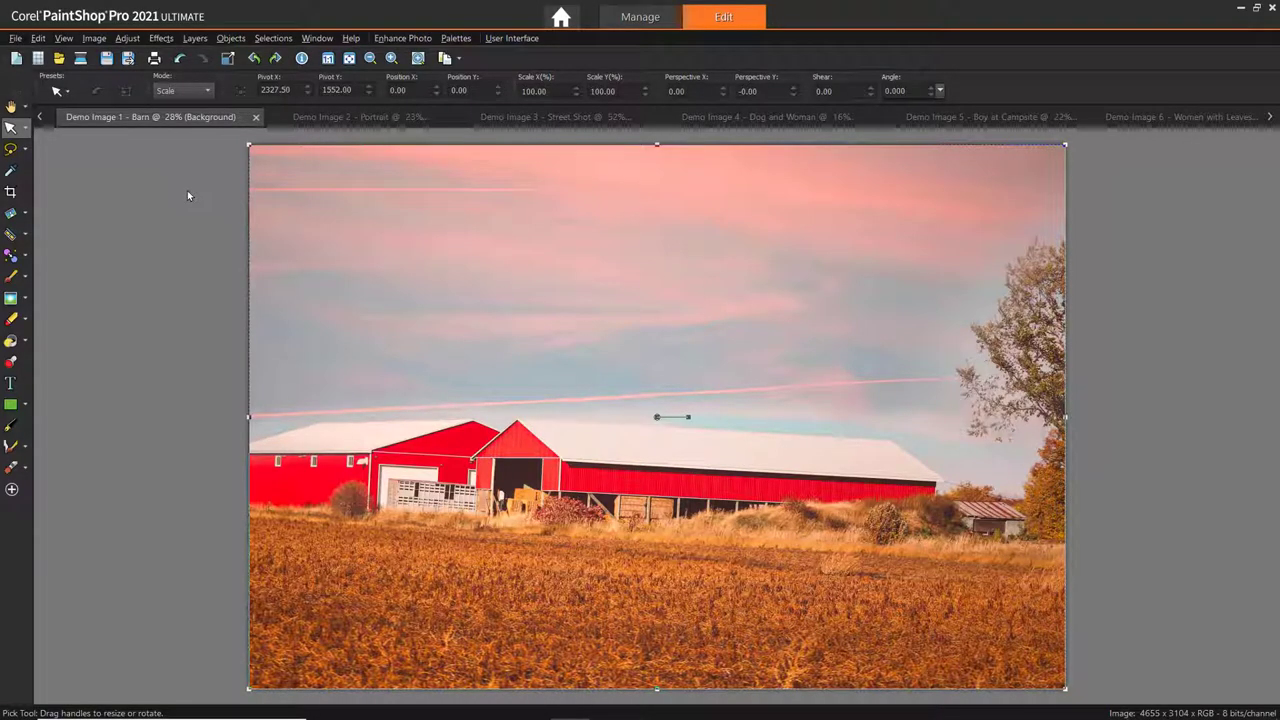
# Step: Straighten the barn photo by 3.21° along the barn's base, cropping it to 4317 × 2878
pyautogui.click(17, 216)
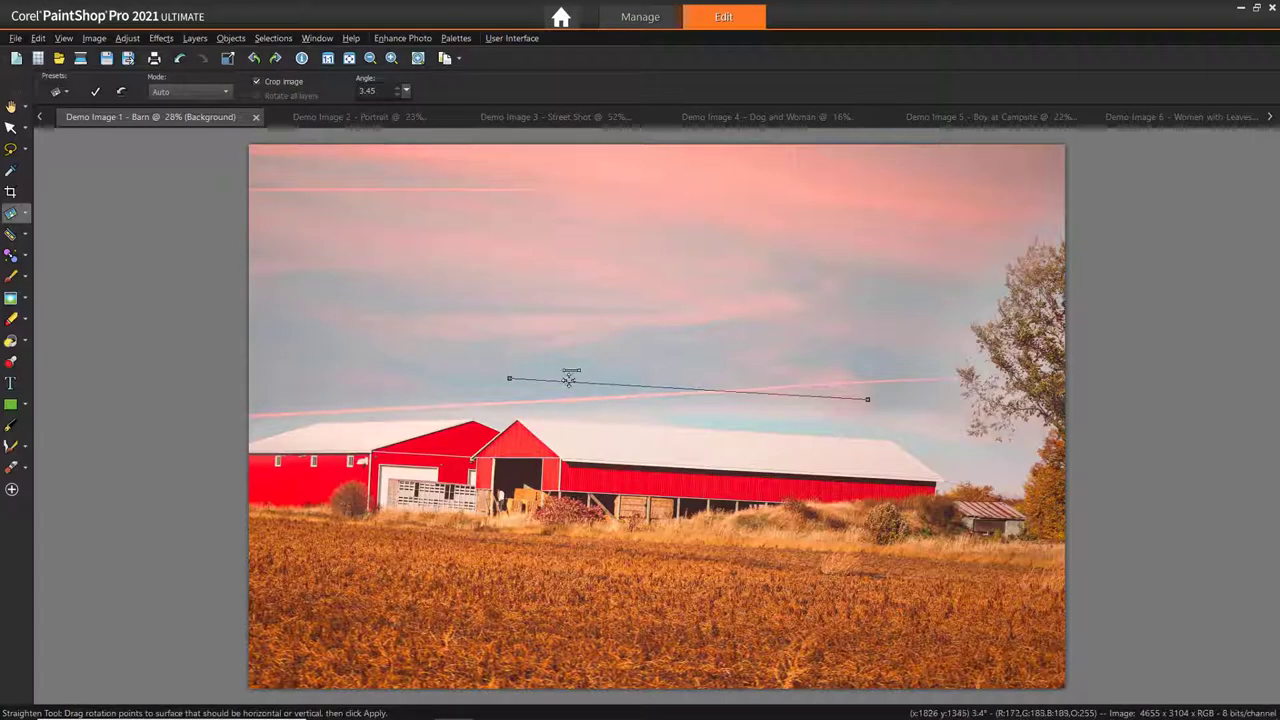
pyautogui.moveTo(570, 378); pyautogui.dragTo(630, 487)
pyautogui.scroll(4, 630, 490)
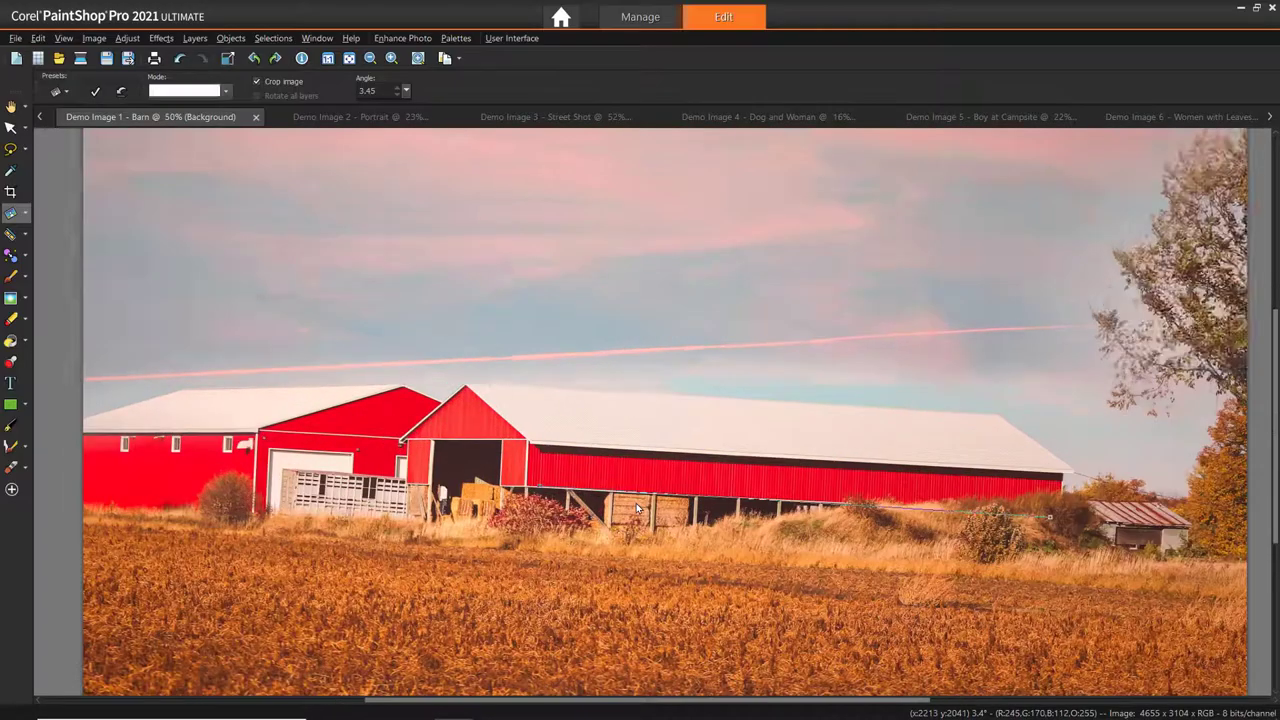
pyautogui.moveTo(1257, 522); pyautogui.dragTo(1254, 514)
pyautogui.moveTo(1121, 501); pyautogui.dragTo(912, 497)
pyautogui.scroll(2, 930, 518)
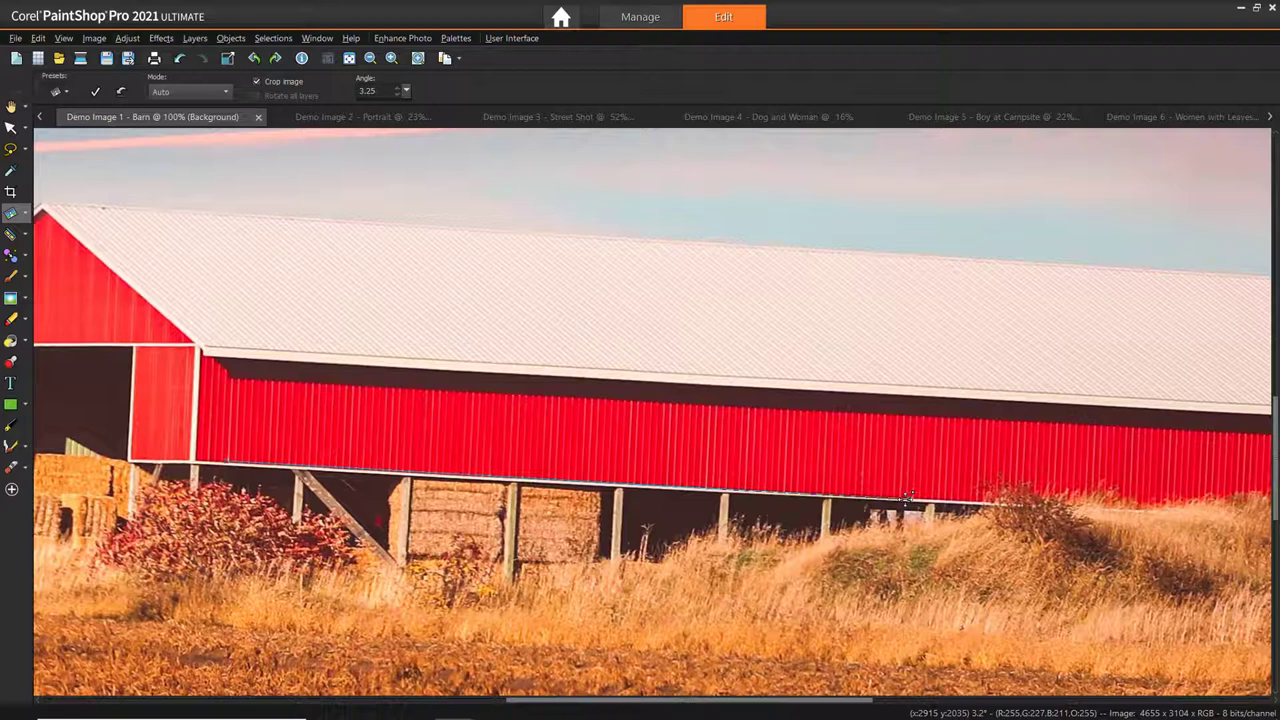
pyautogui.moveTo(234, 462); pyautogui.dragTo(230, 460)
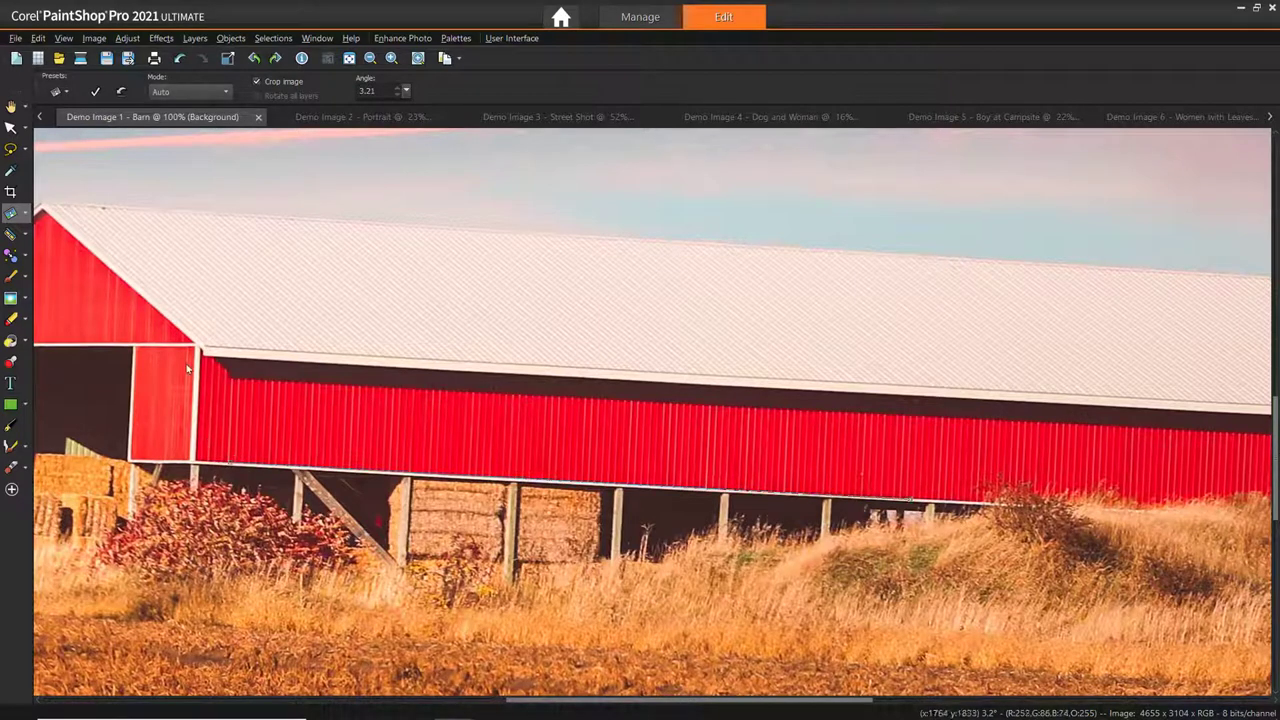
pyautogui.click(89, 98)
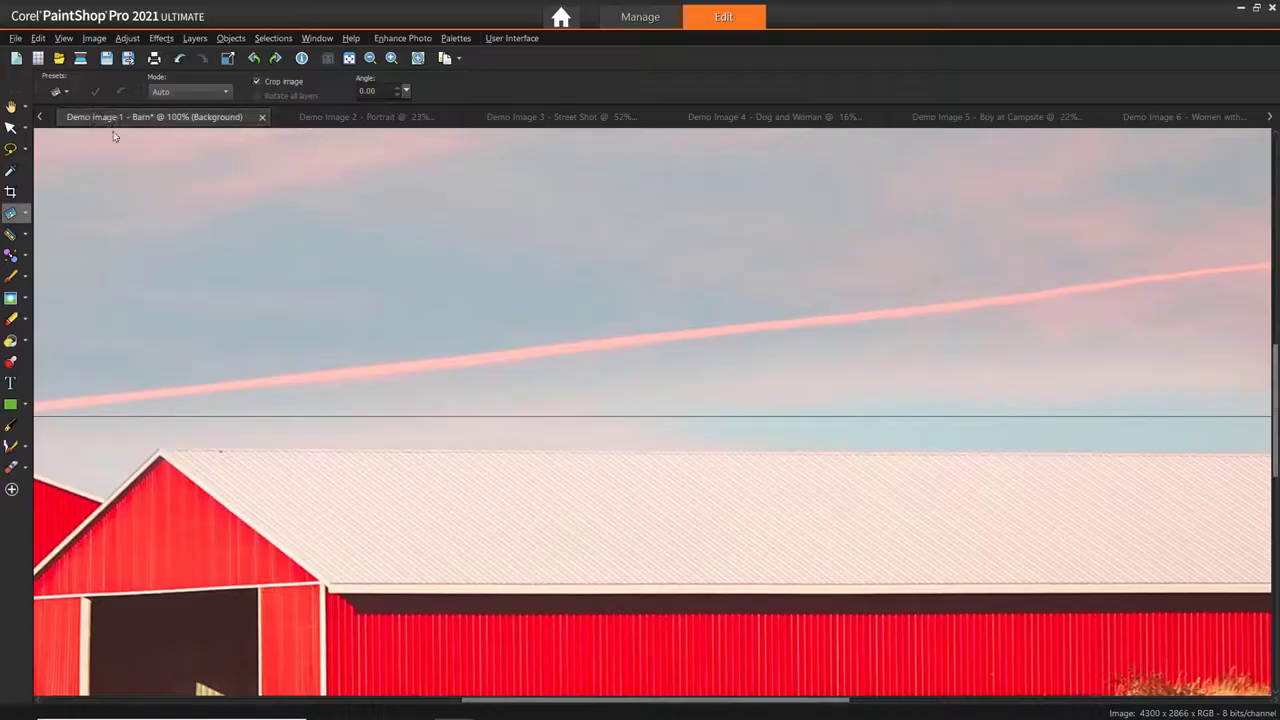
pyautogui.scroll(-4, 227, 277)
pyautogui.scroll(-3, 227, 285)
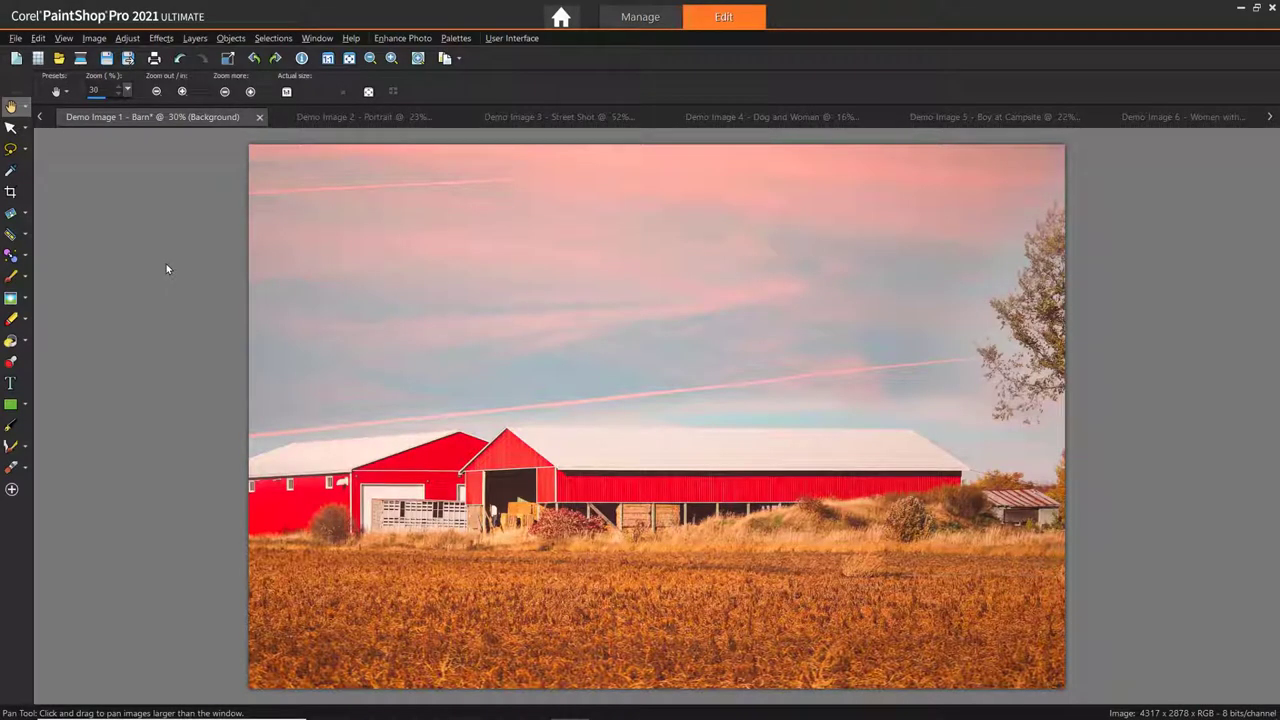
# Step: Crop the barn photo to a 16 × 9 box of 3569 × 2007 framing the barn and field
pyautogui.click(10, 193)
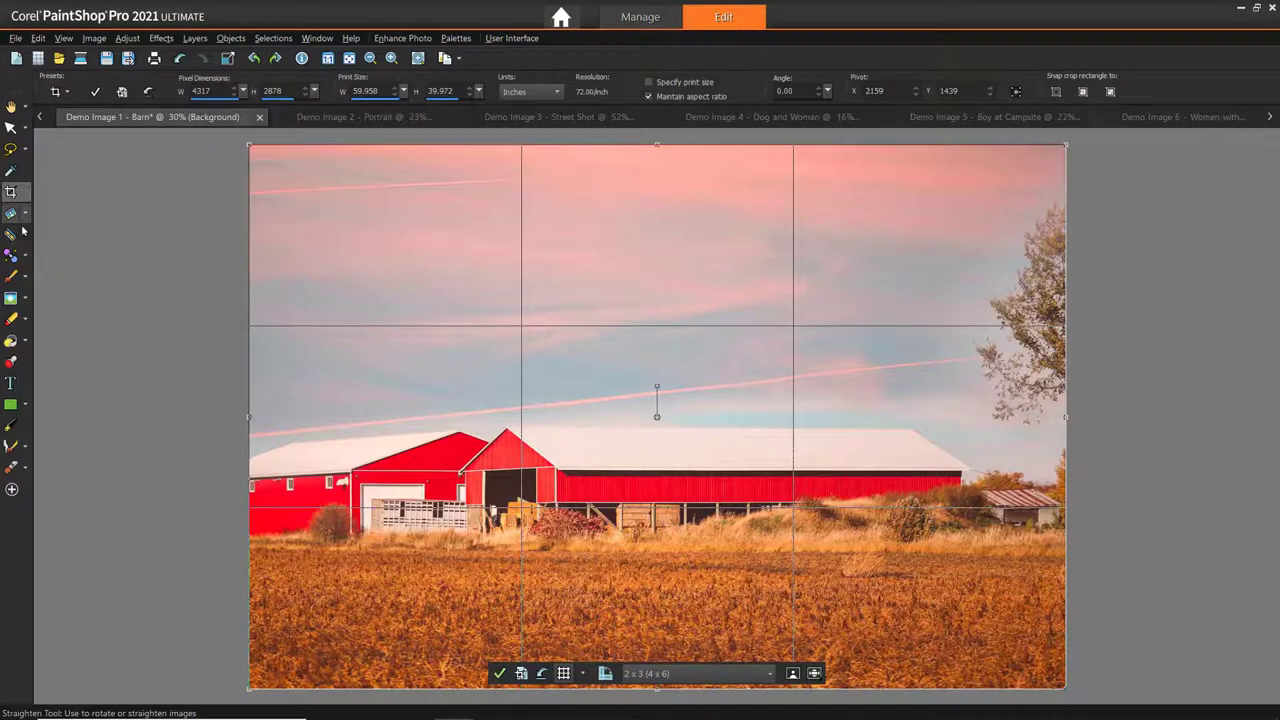
pyautogui.click(677, 674)
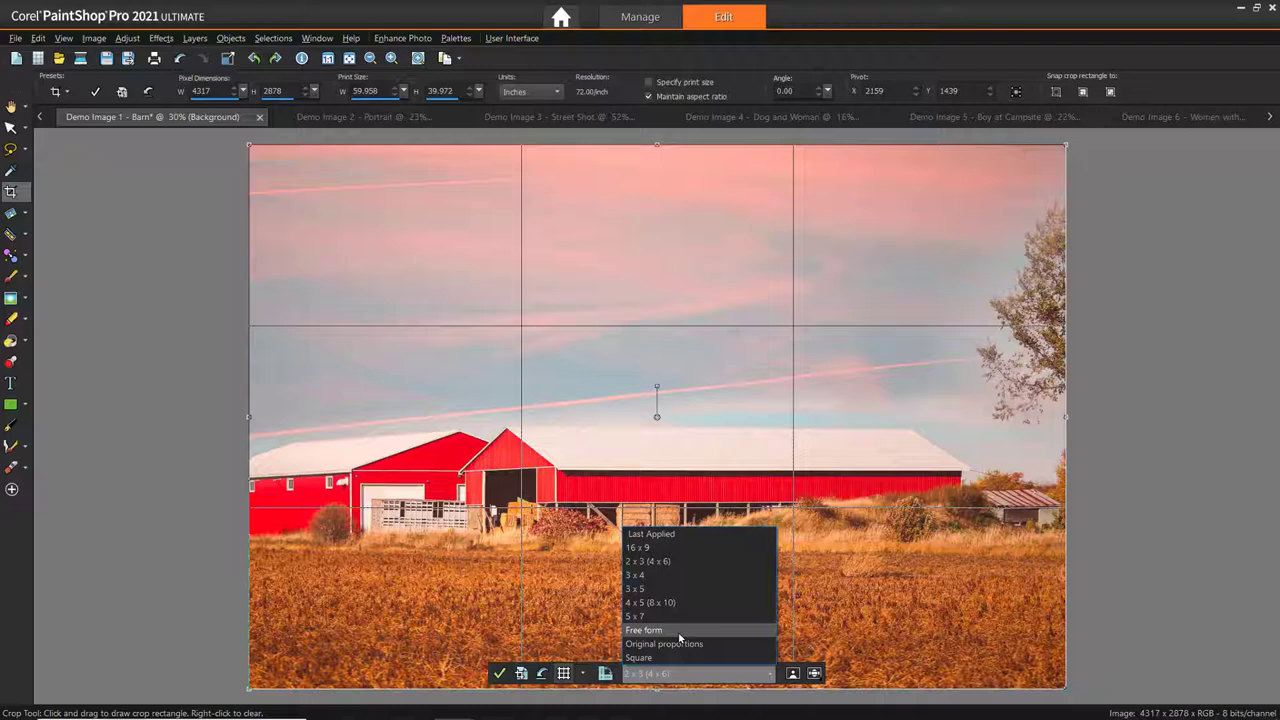
pyautogui.click(679, 631)
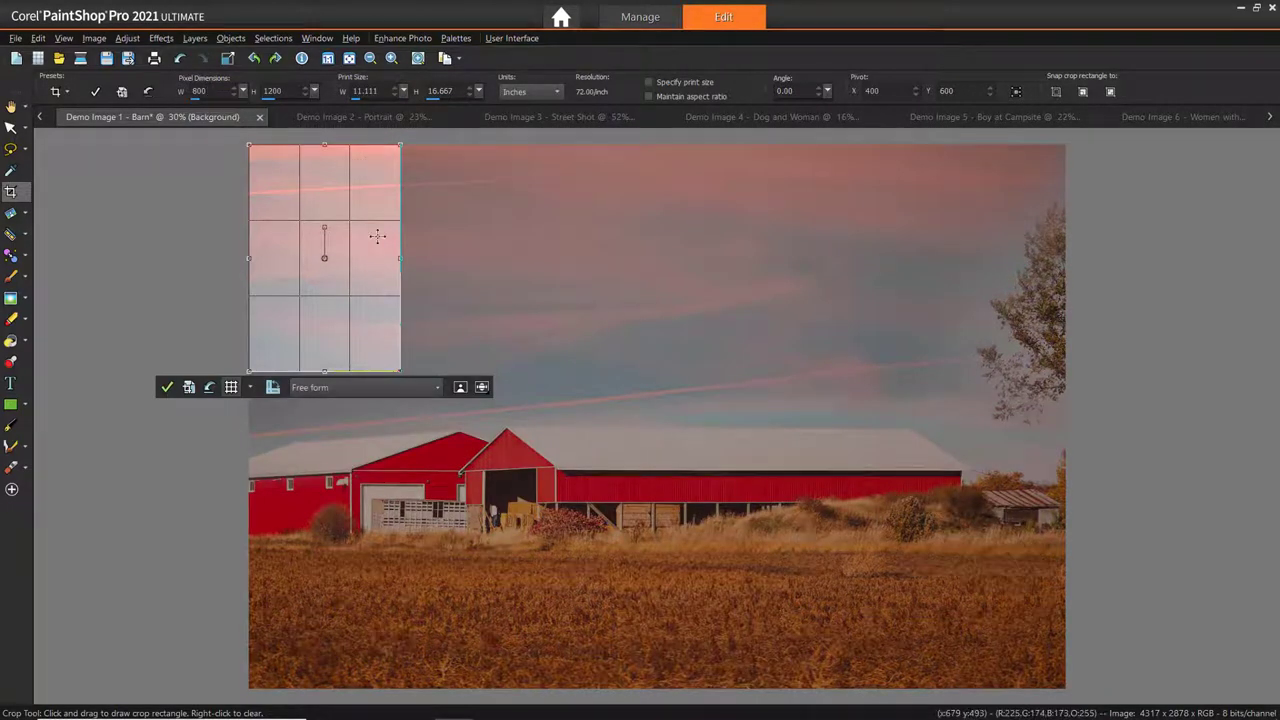
pyautogui.moveTo(238, 91); pyautogui.dragTo(272, 103)
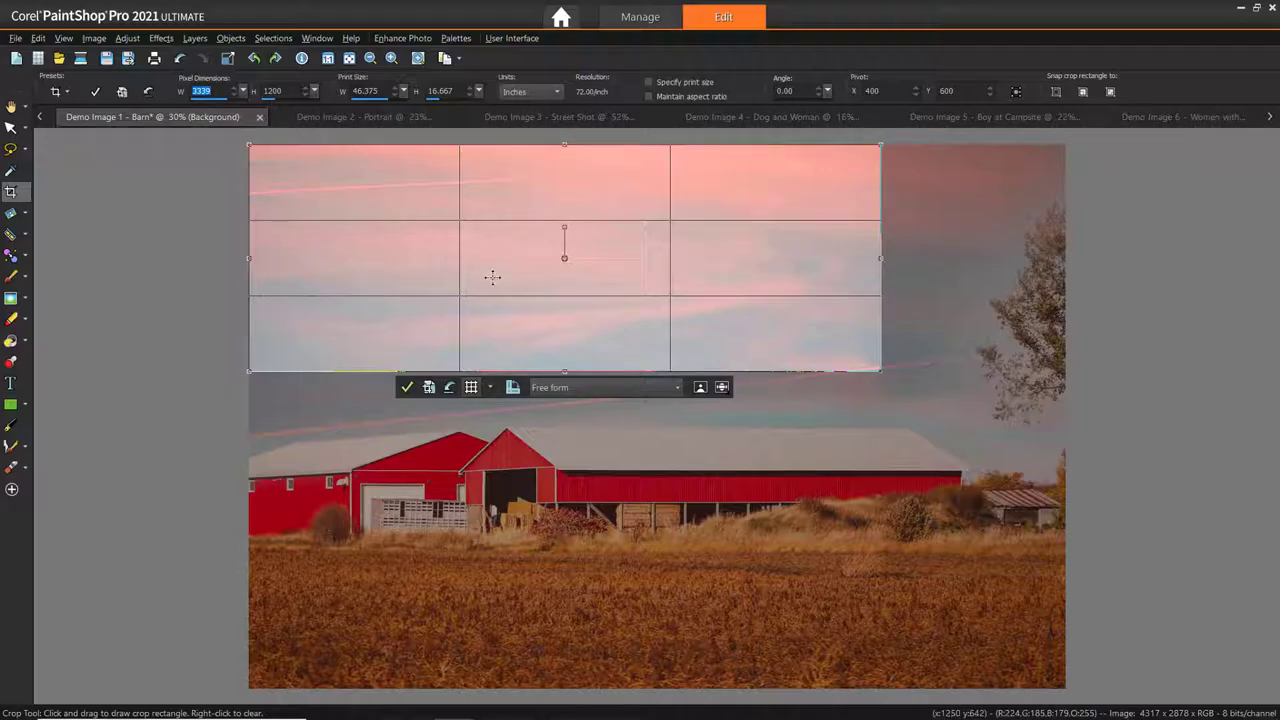
pyautogui.click(568, 389)
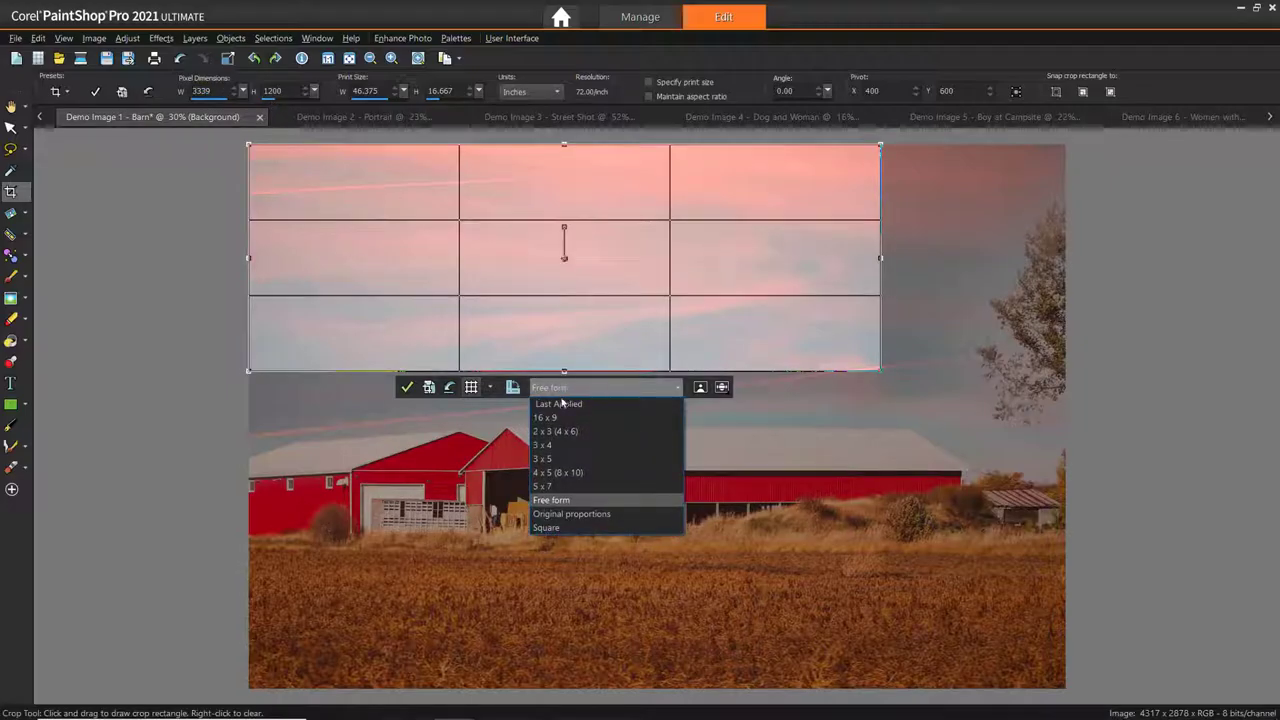
pyautogui.click(558, 419)
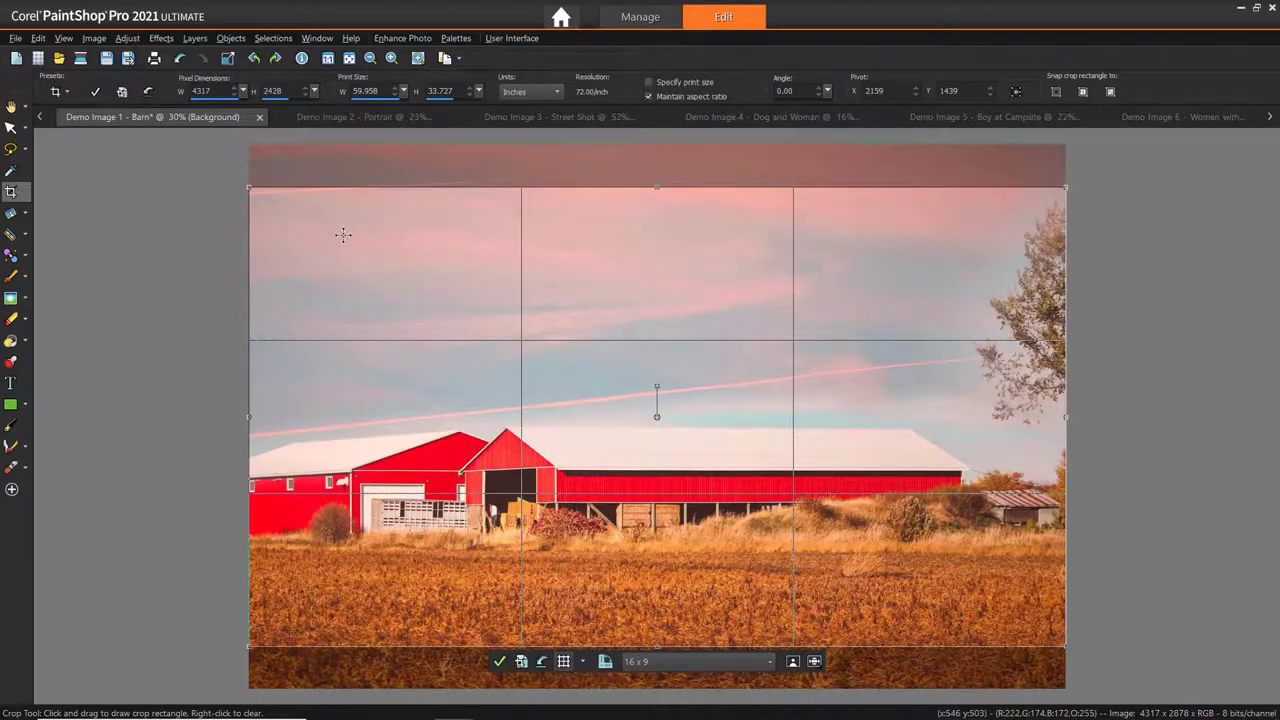
pyautogui.moveTo(254, 189); pyautogui.dragTo(389, 269)
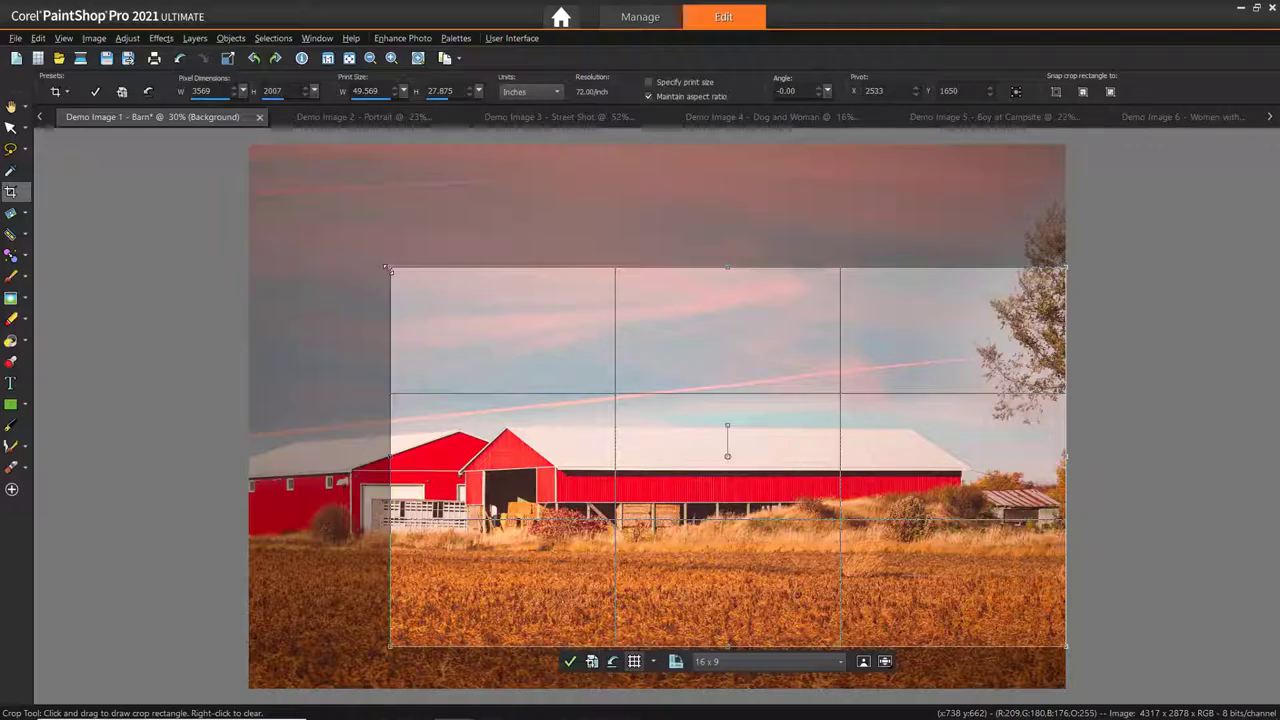
pyautogui.moveTo(724, 393); pyautogui.dragTo(617, 427)
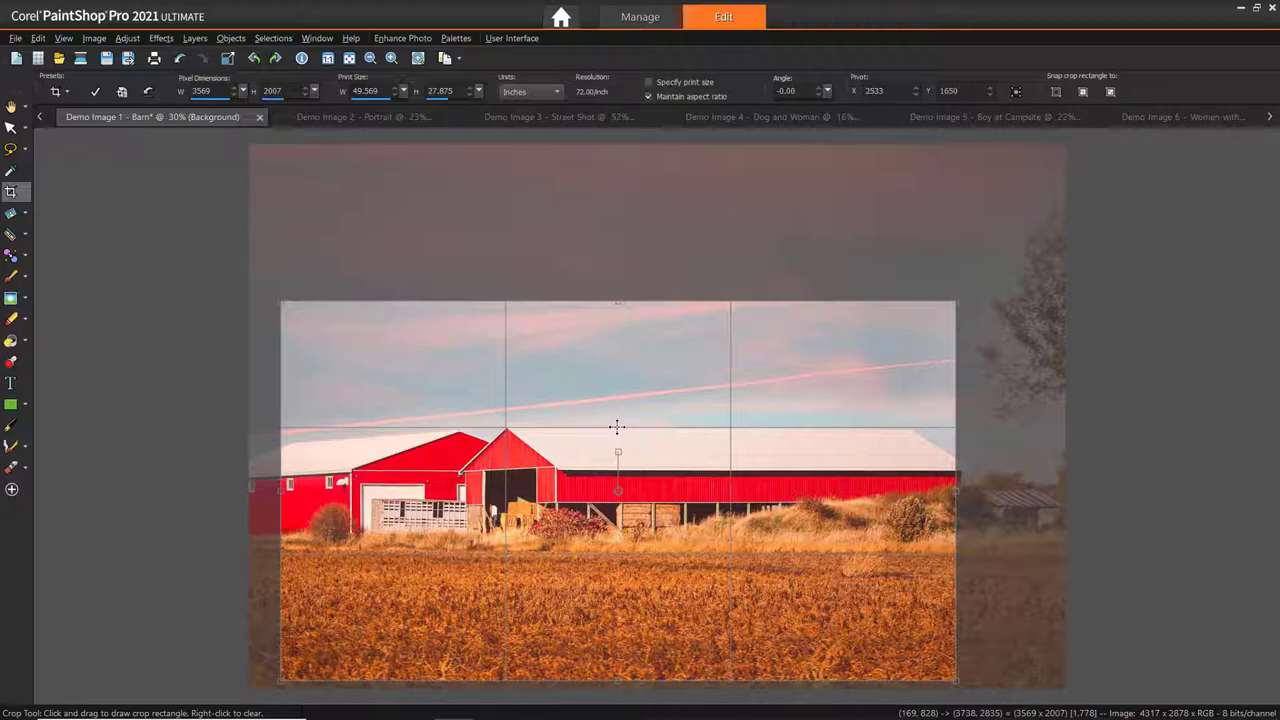
pyautogui.moveTo(617, 427); pyautogui.dragTo(617, 427)
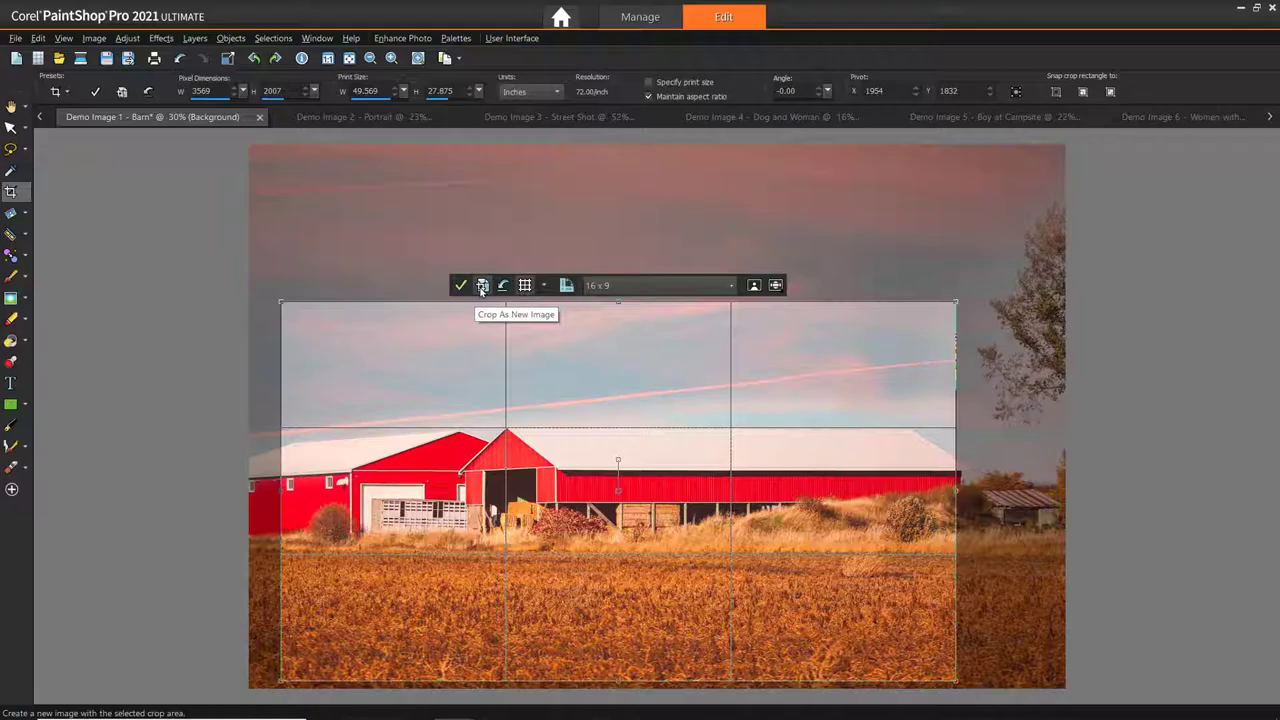
pyautogui.click(461, 286)
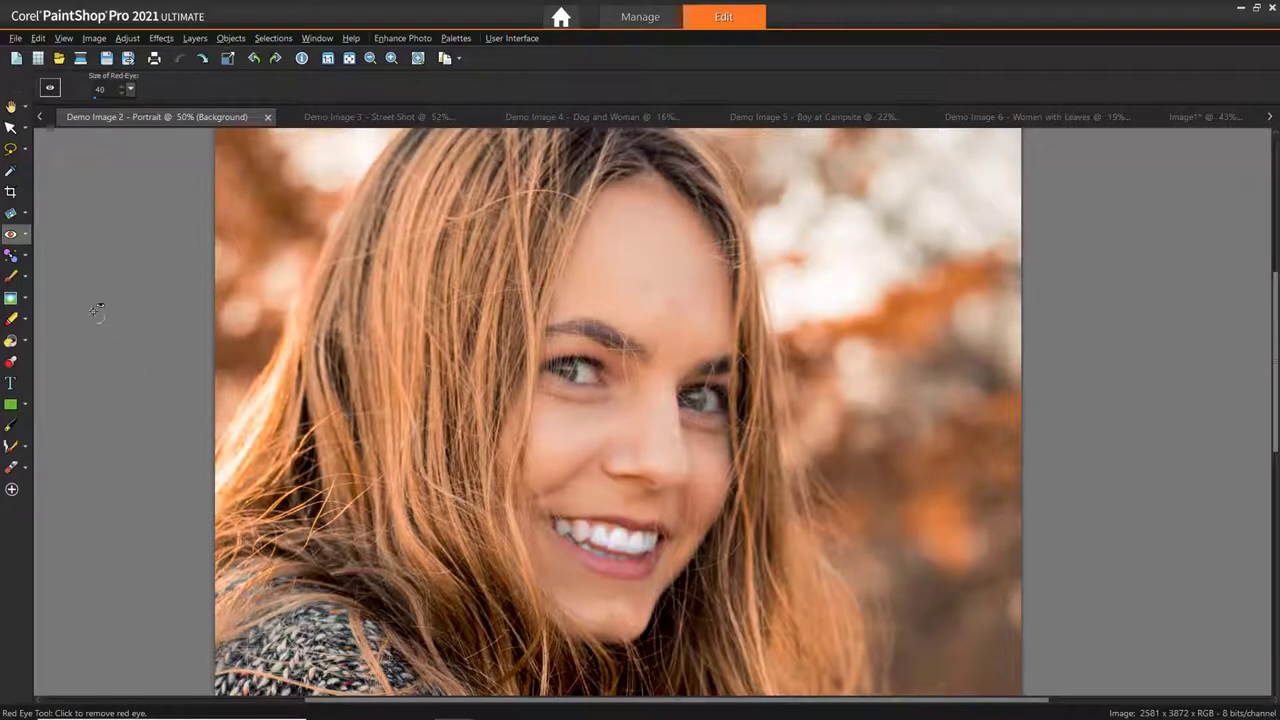
# Step: Choose the Makeover tool in Blemish Fixer mode with brush size 37
pyautogui.click(25, 235)
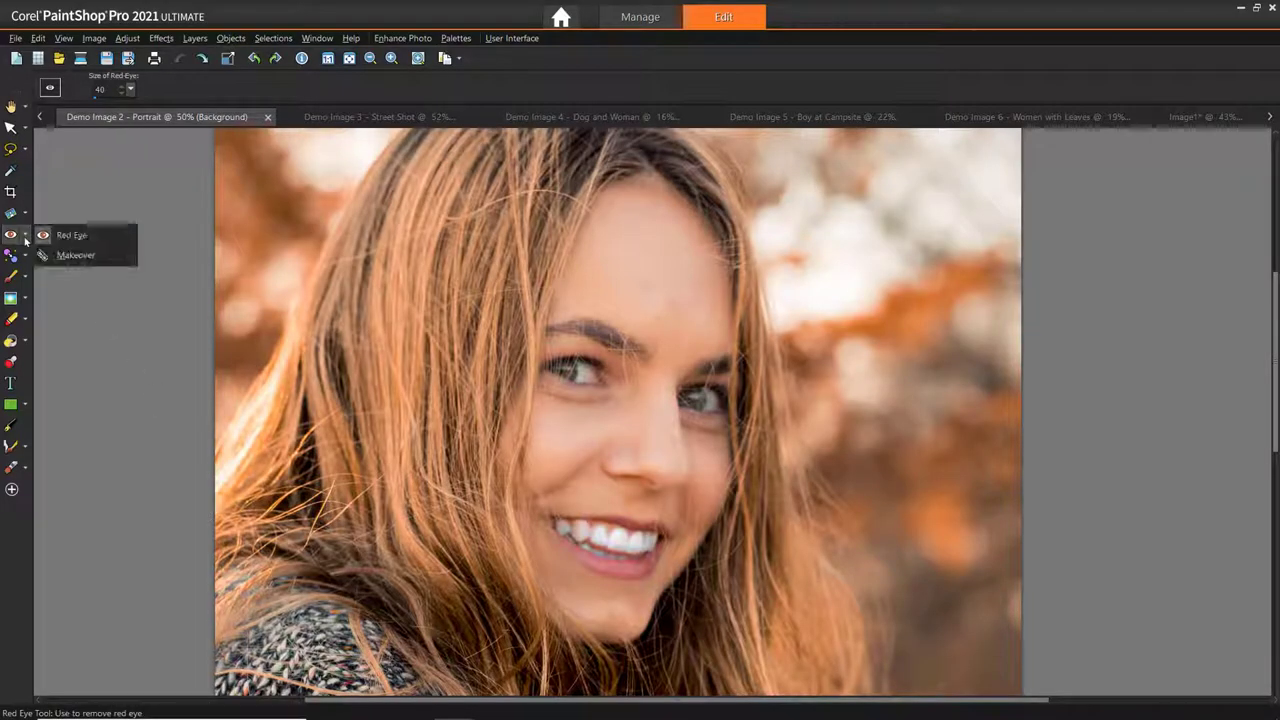
pyautogui.click(88, 256)
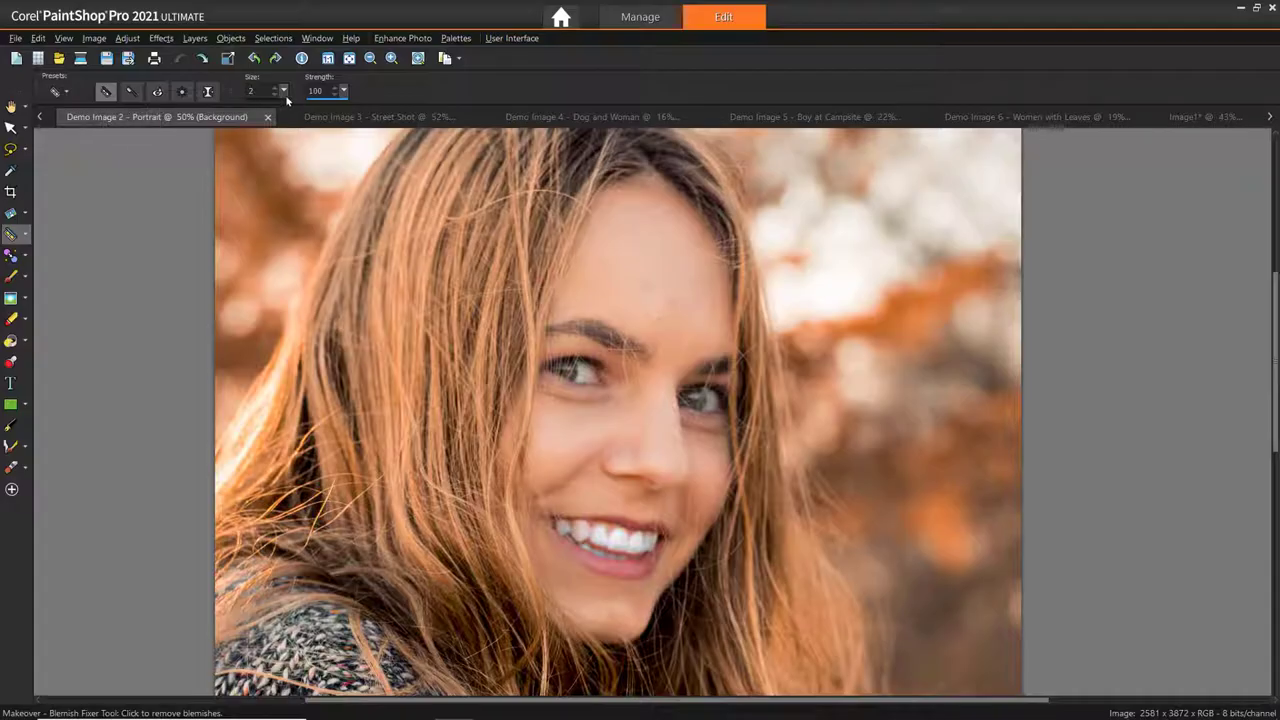
pyautogui.moveTo(283, 95); pyautogui.dragTo(296, 104)
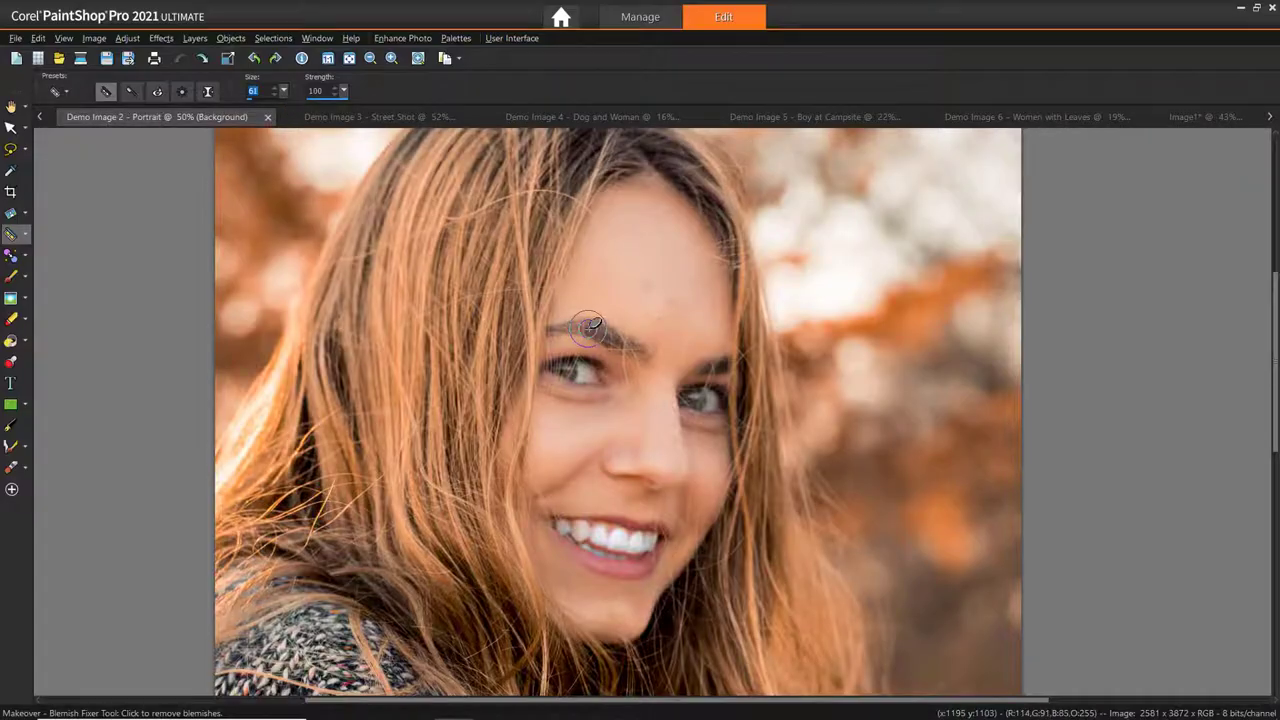
pyautogui.scroll(4, 677, 297)
pyautogui.scroll(2, 680, 300)
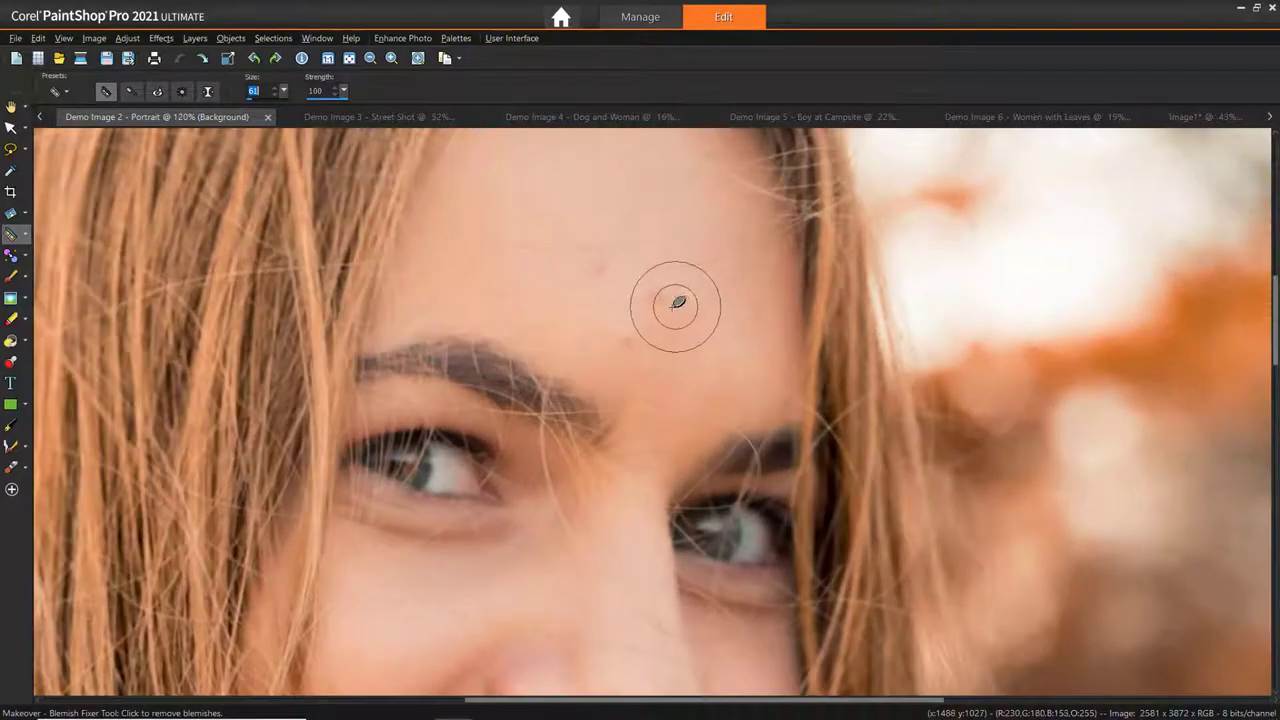
pyautogui.write('37')
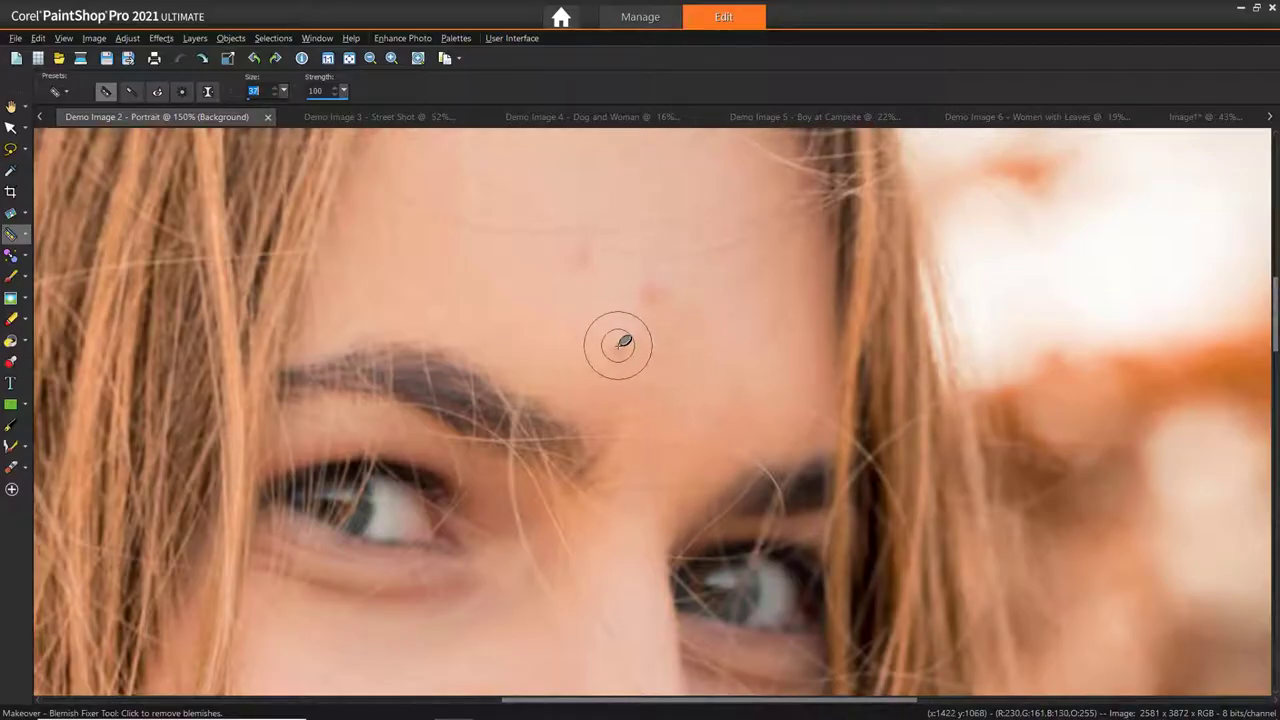
# Step: Remove the three pink blemishes from the woman's forehead and view the whole portrait
pyautogui.click(622, 345)
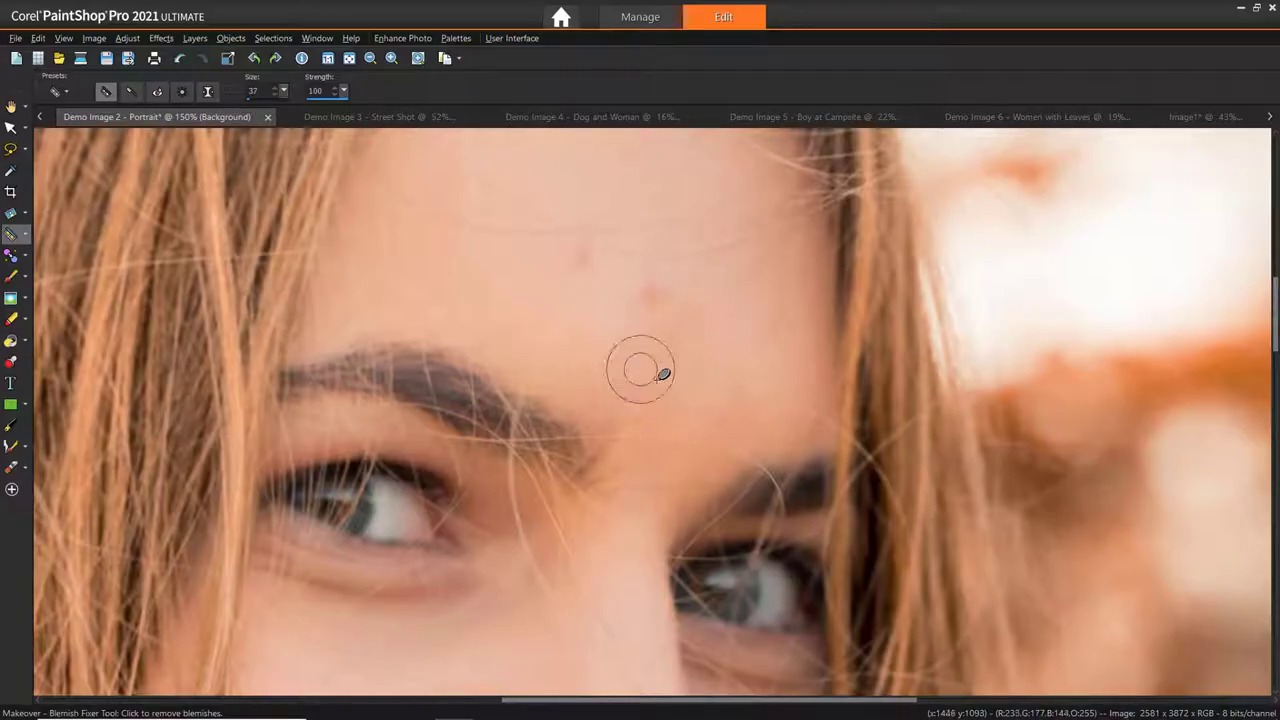
pyautogui.click(578, 262)
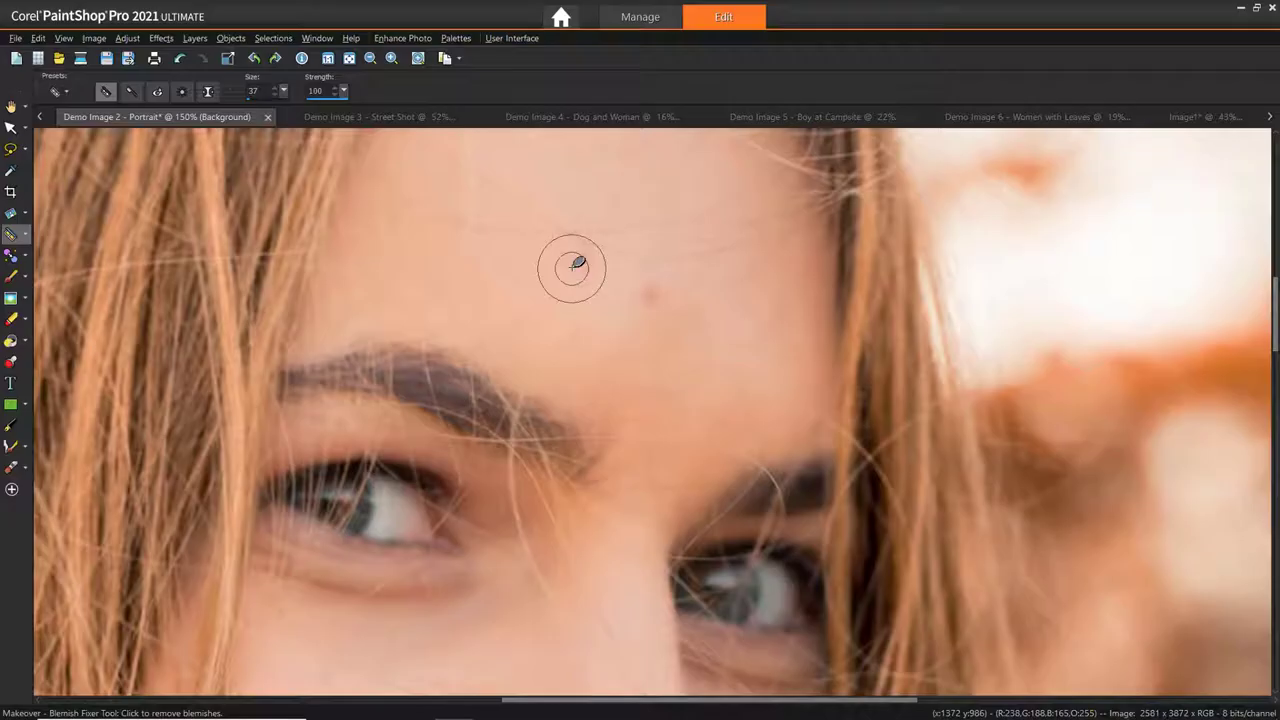
pyautogui.click(655, 298)
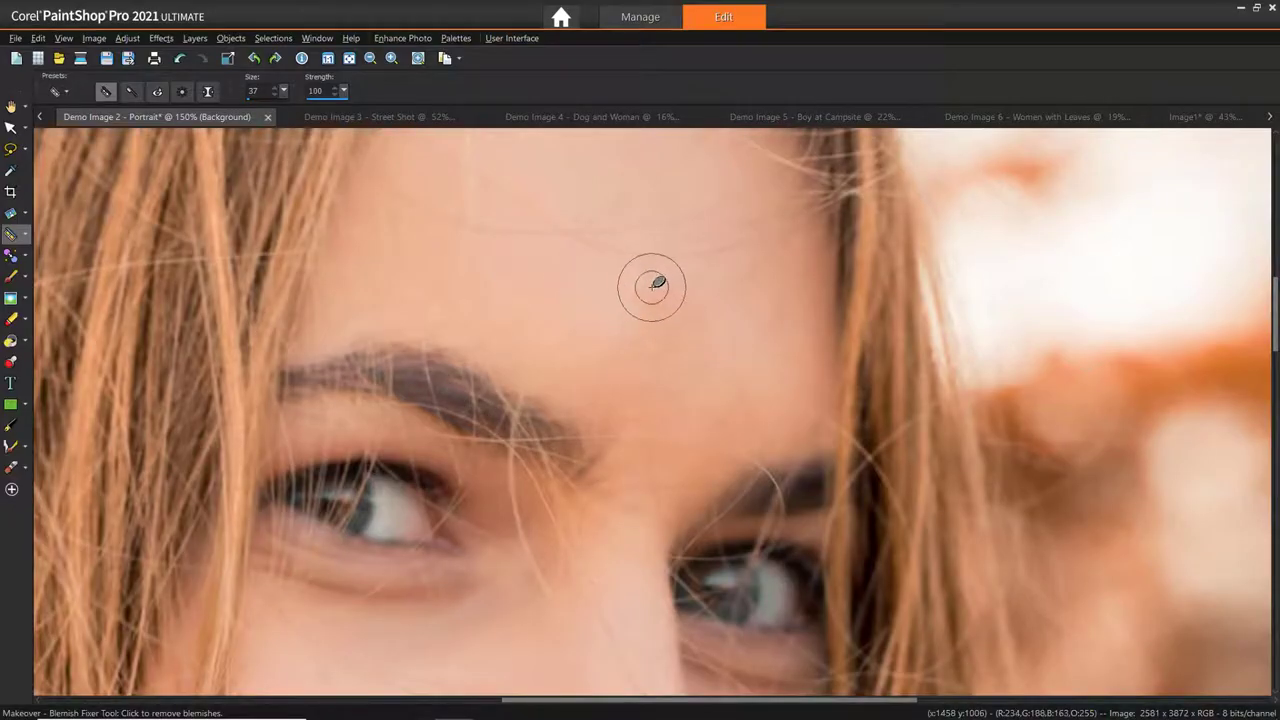
pyautogui.scroll(-5, 651, 286)
pyautogui.press('a')
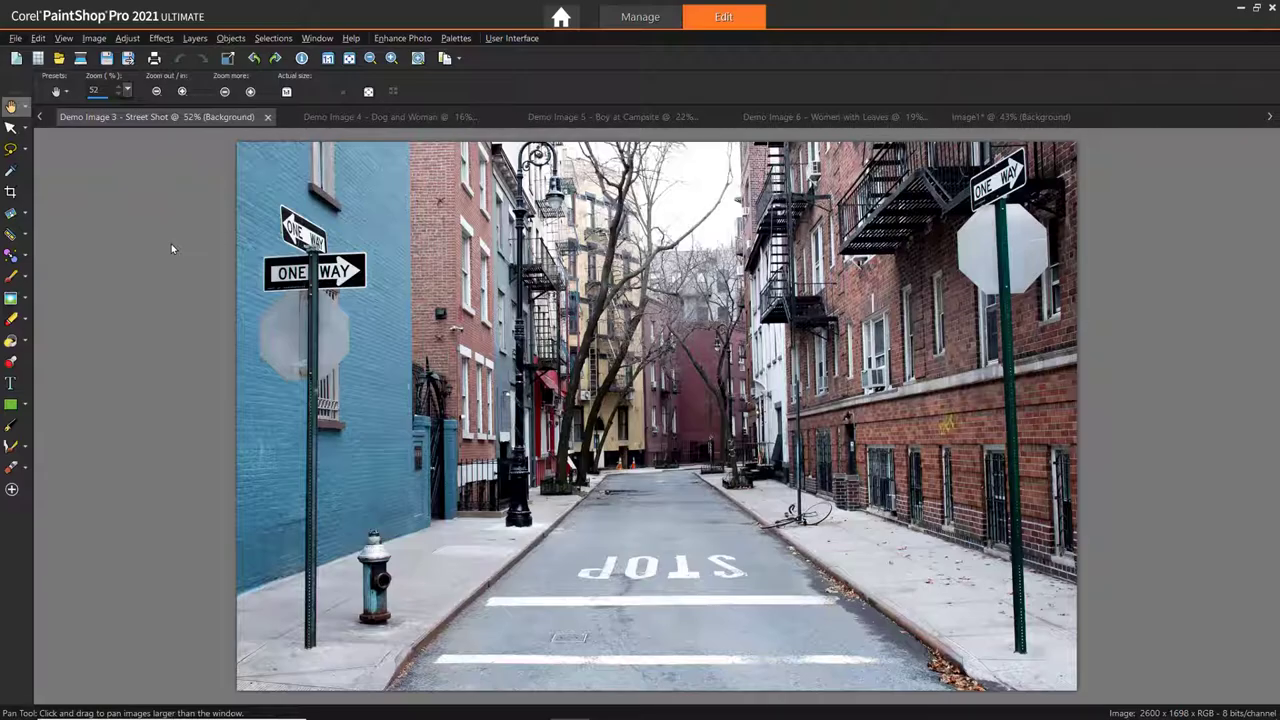
# Step: Erase the painted STOP lettering from the road using a rectangle selection and Magic Fill
pyautogui.click(28, 157)
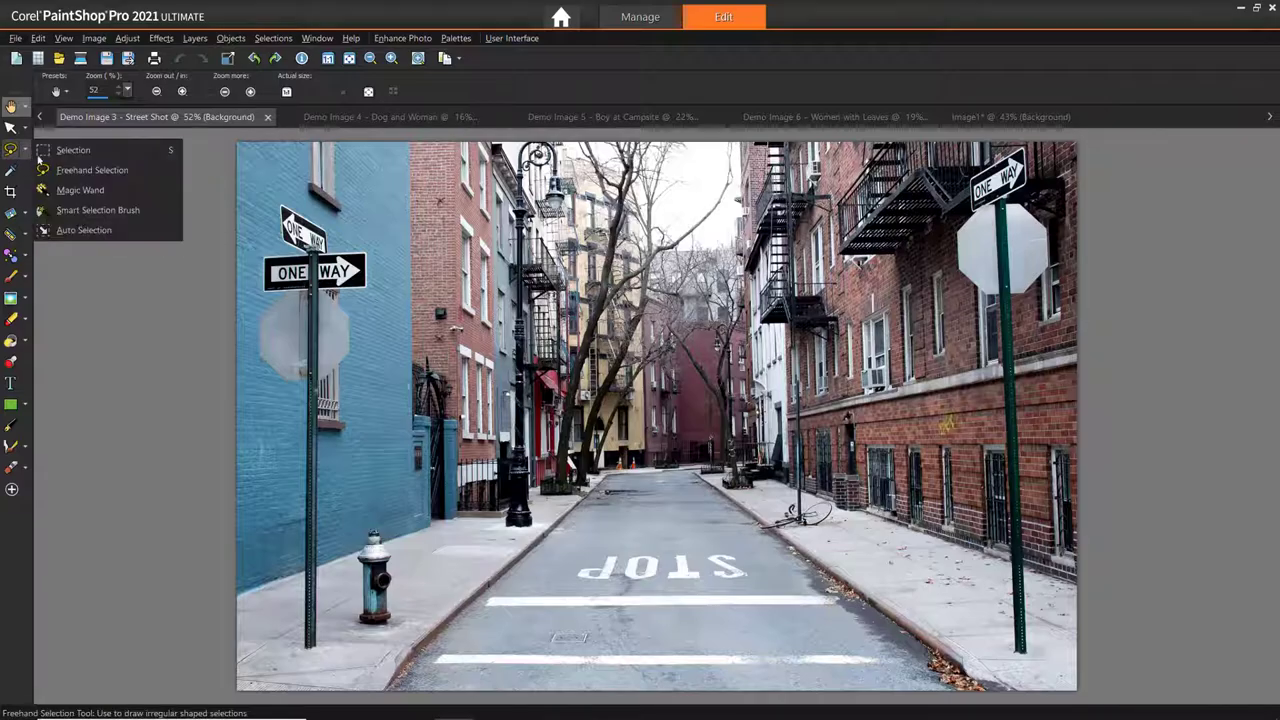
pyautogui.click(91, 156)
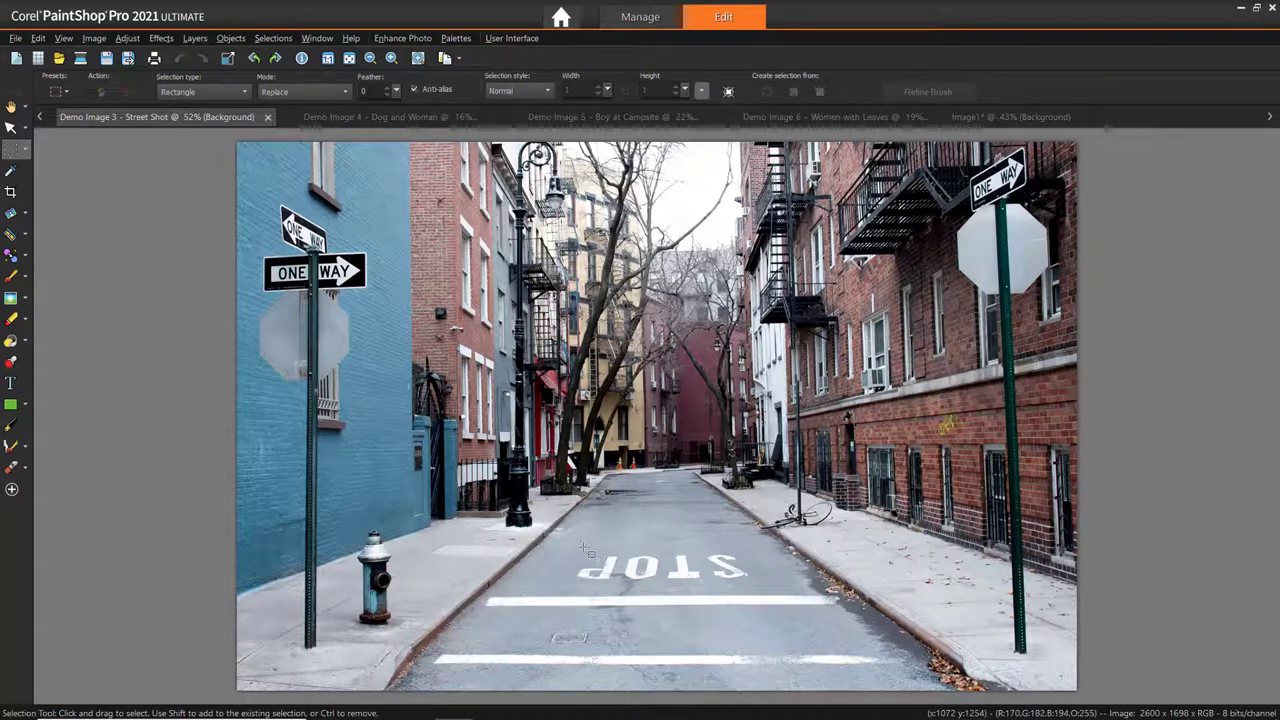
pyautogui.moveTo(576, 547)
pyautogui.mouseDown()
pyautogui.moveTo(662, 584)
pyautogui.moveTo(753, 585)
pyautogui.mouseUp()
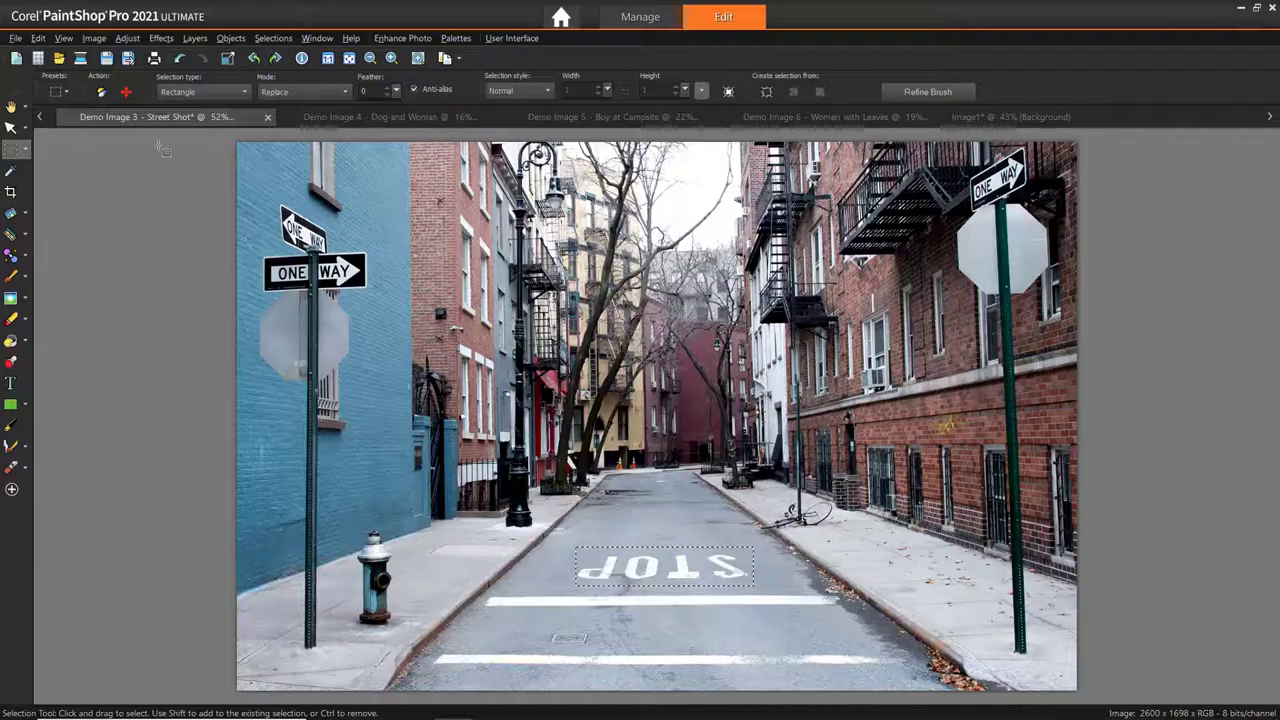
pyautogui.click(104, 96)
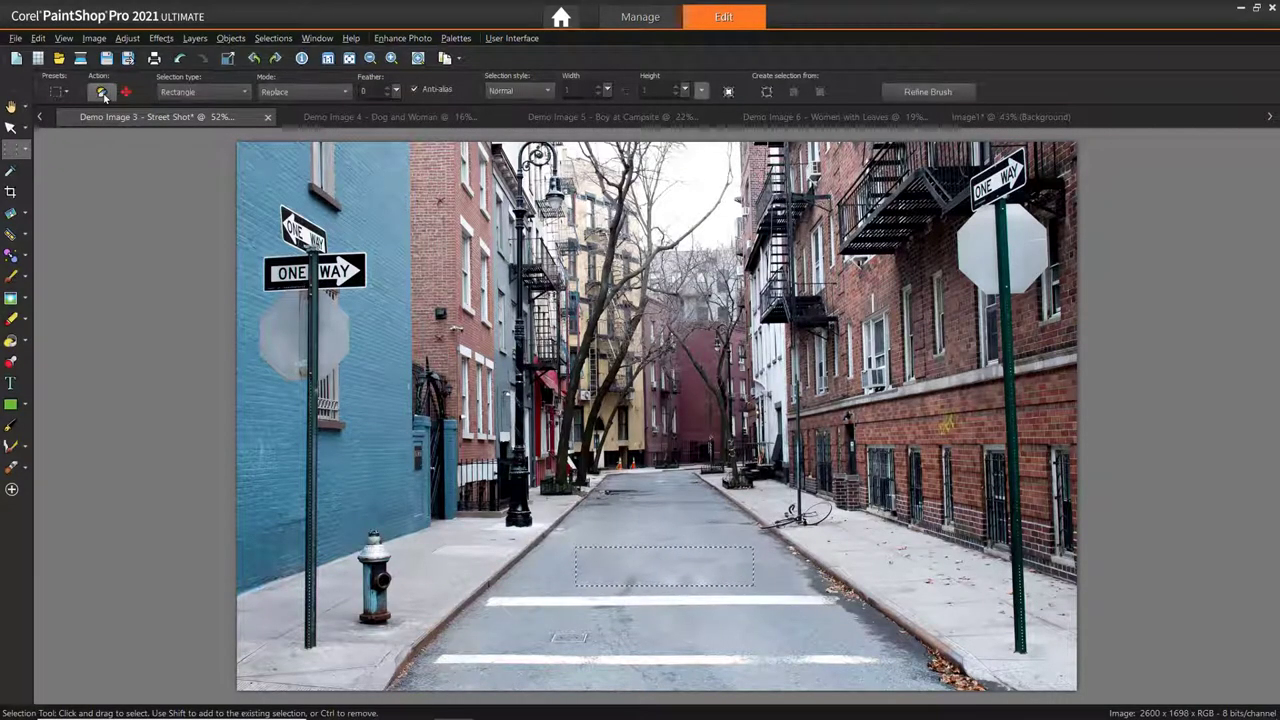
# Step: Erase the small drain mark from the road the same way, then deselect
pyautogui.moveTo(541, 626); pyautogui.dragTo(598, 650)
pyautogui.click(101, 93)
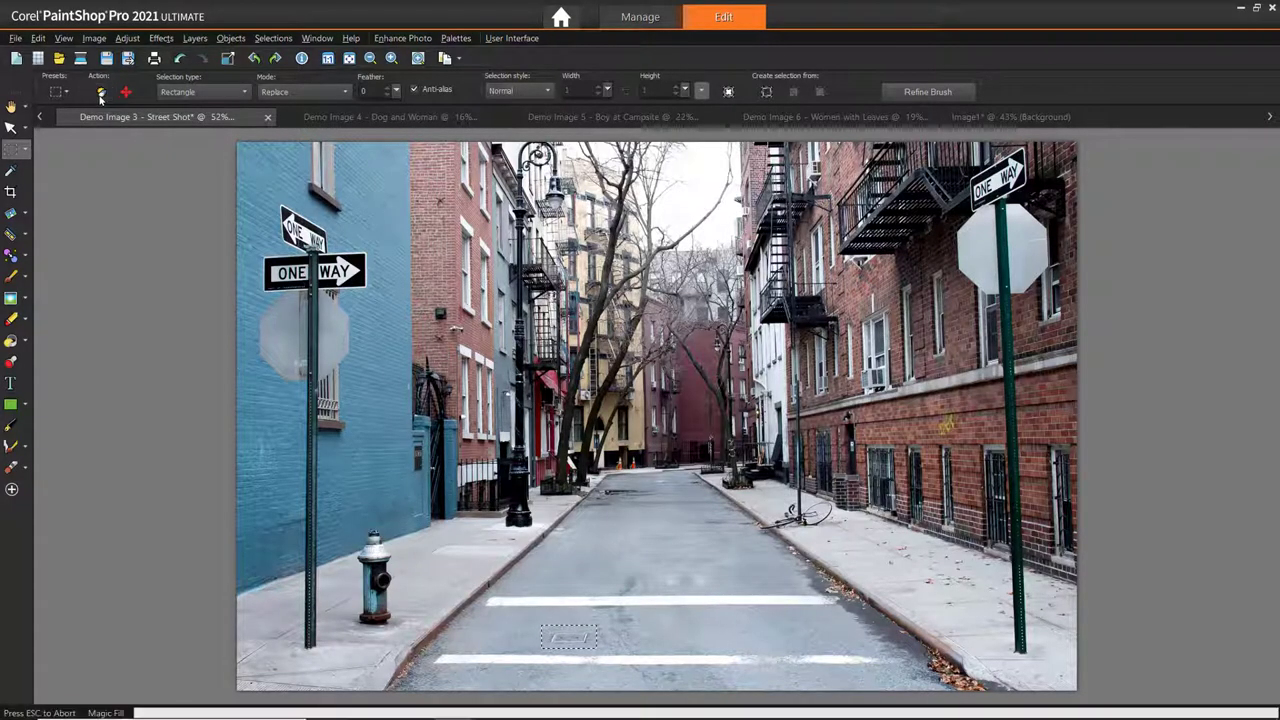
pyautogui.hotkey('ctrl', 'd')
pyautogui.press('k')
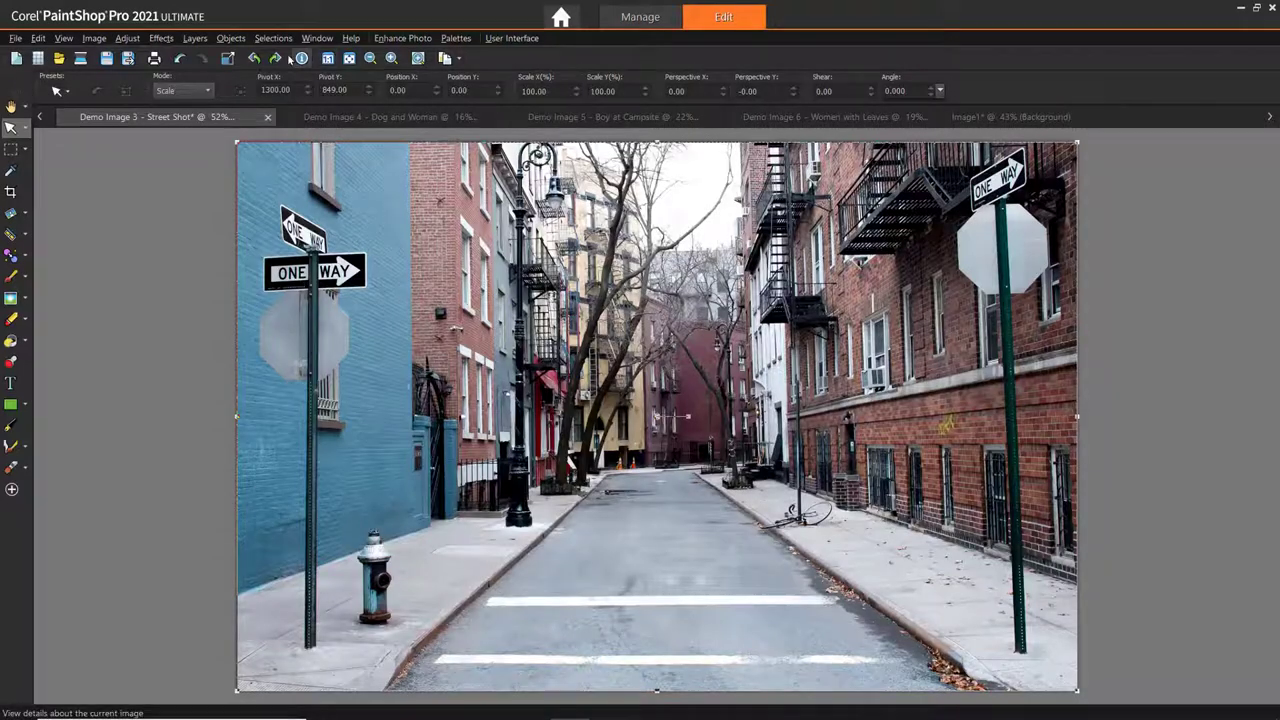
# Step: Apply Smart Photo Fix to the street photo with its suggested Overall 23 and Highlights -10
pyautogui.click(135, 39)
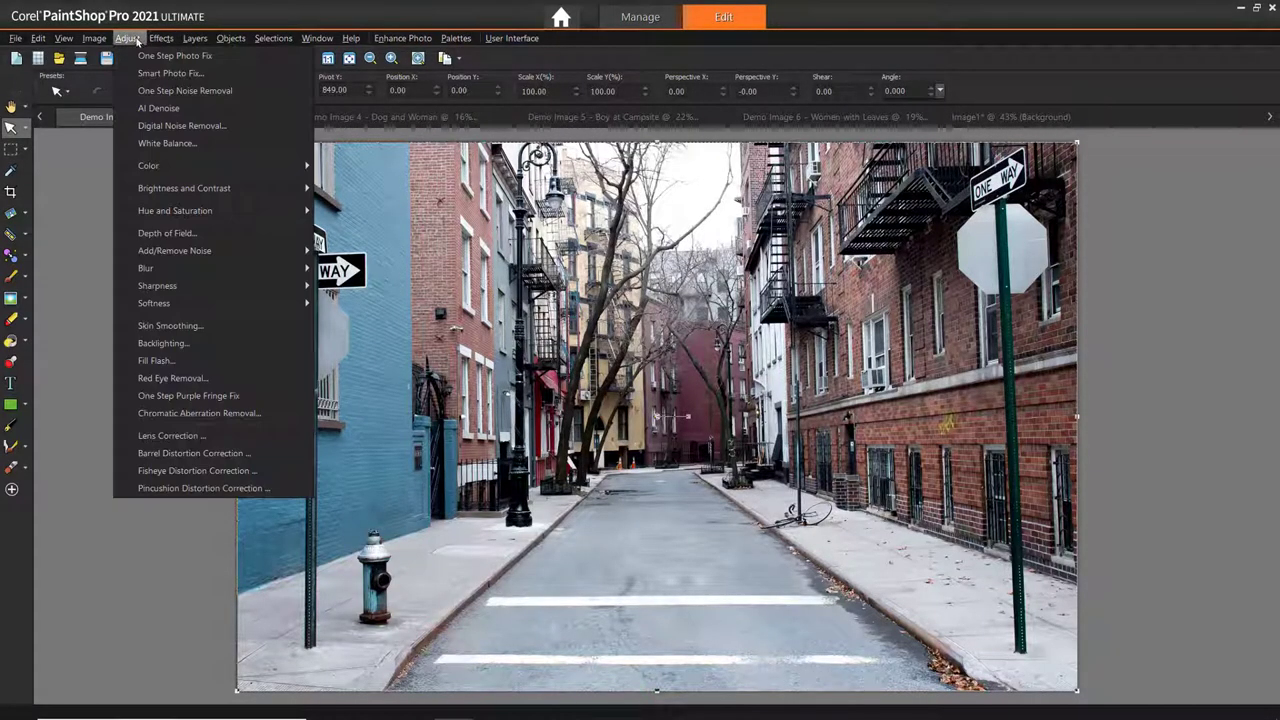
pyautogui.click(133, 76)
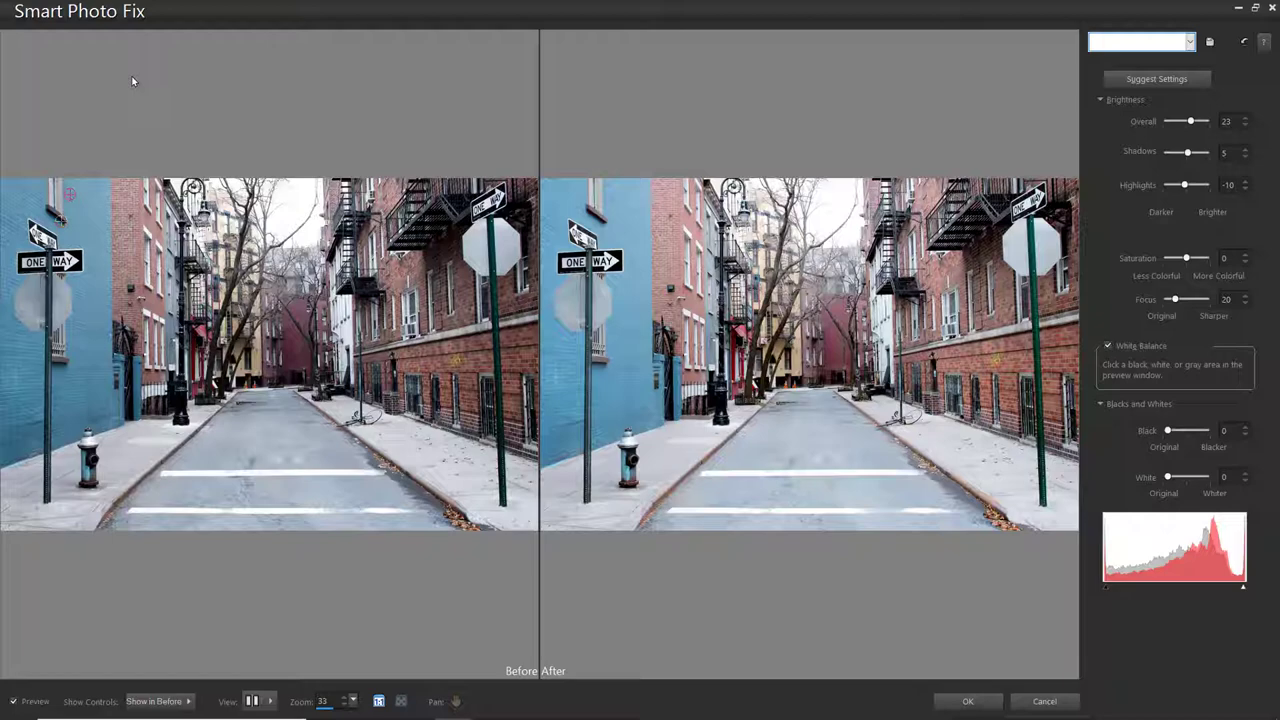
pyautogui.click(970, 703)
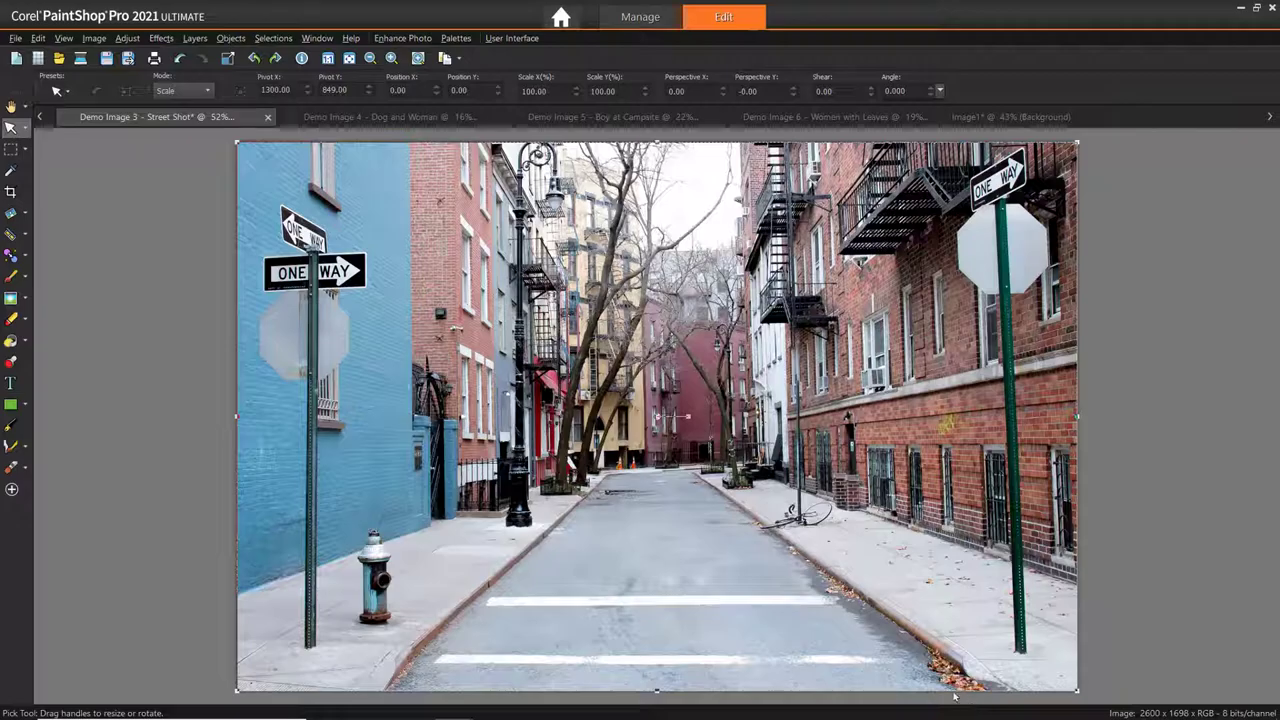
# Step: On the Dog and Woman photo, preview Fill Flash at strength 50, then cancel it
pyautogui.click(380, 118)
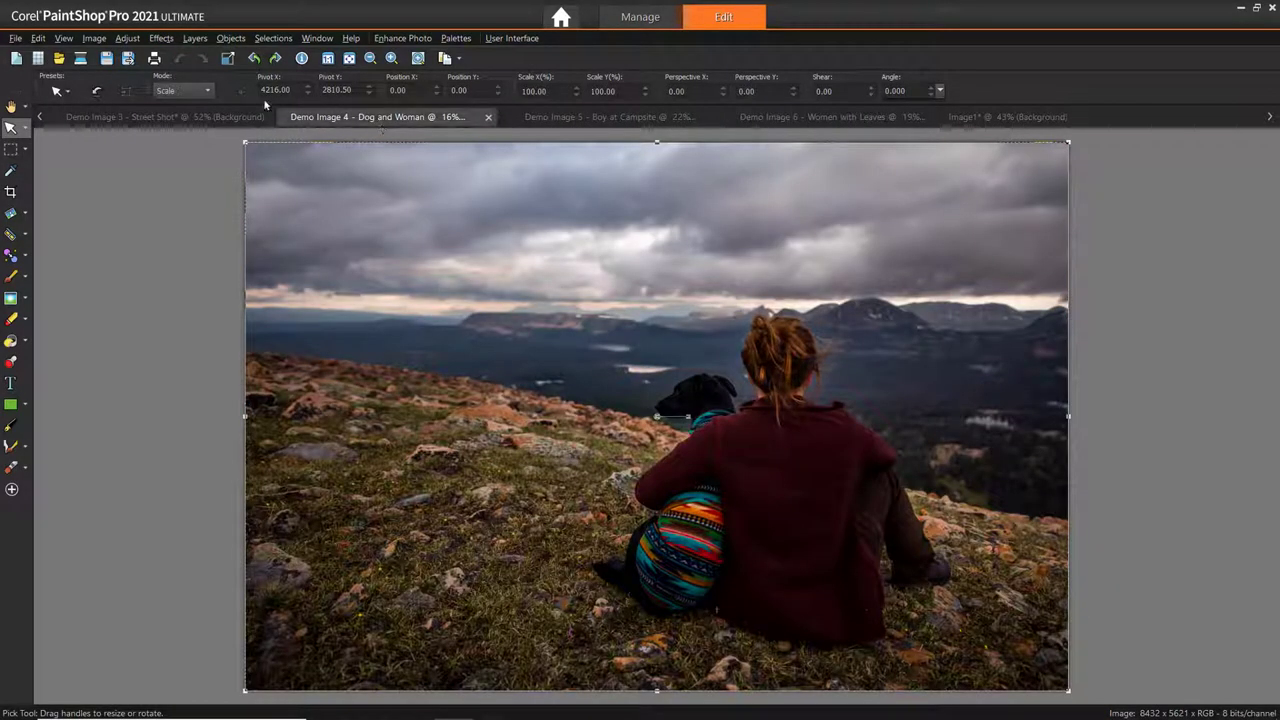
pyautogui.click(130, 39)
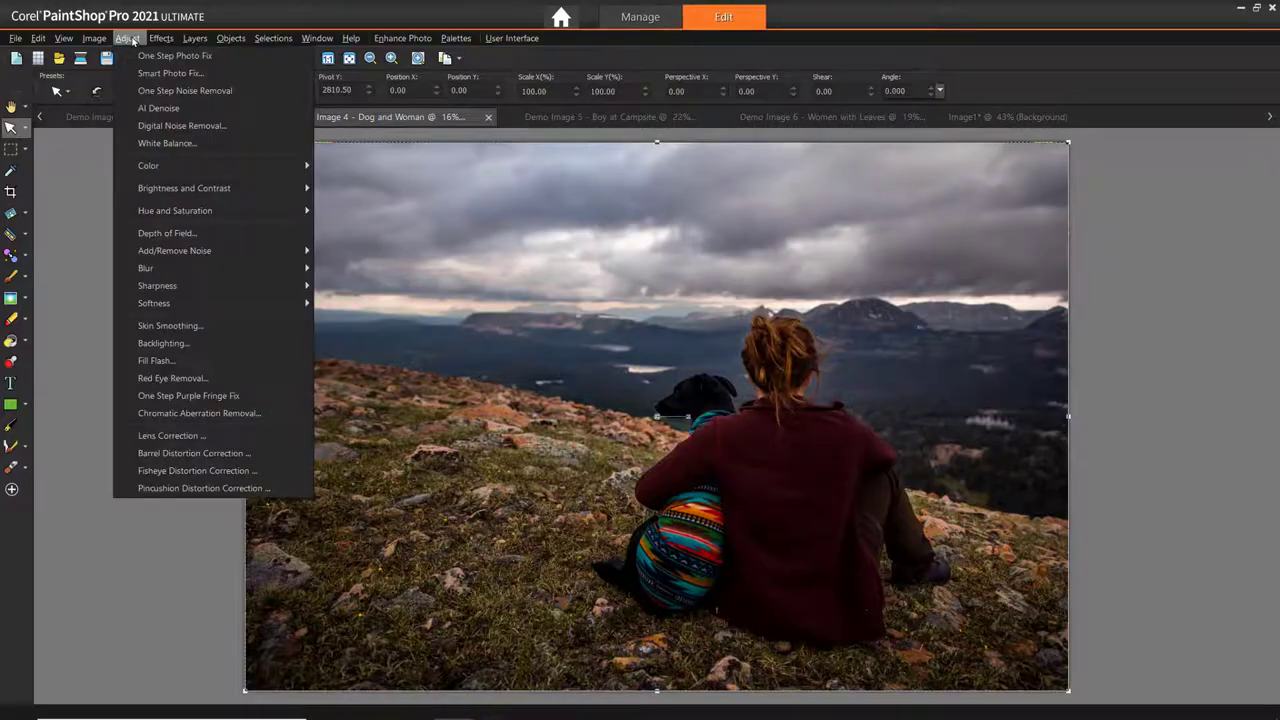
pyautogui.click(158, 360)
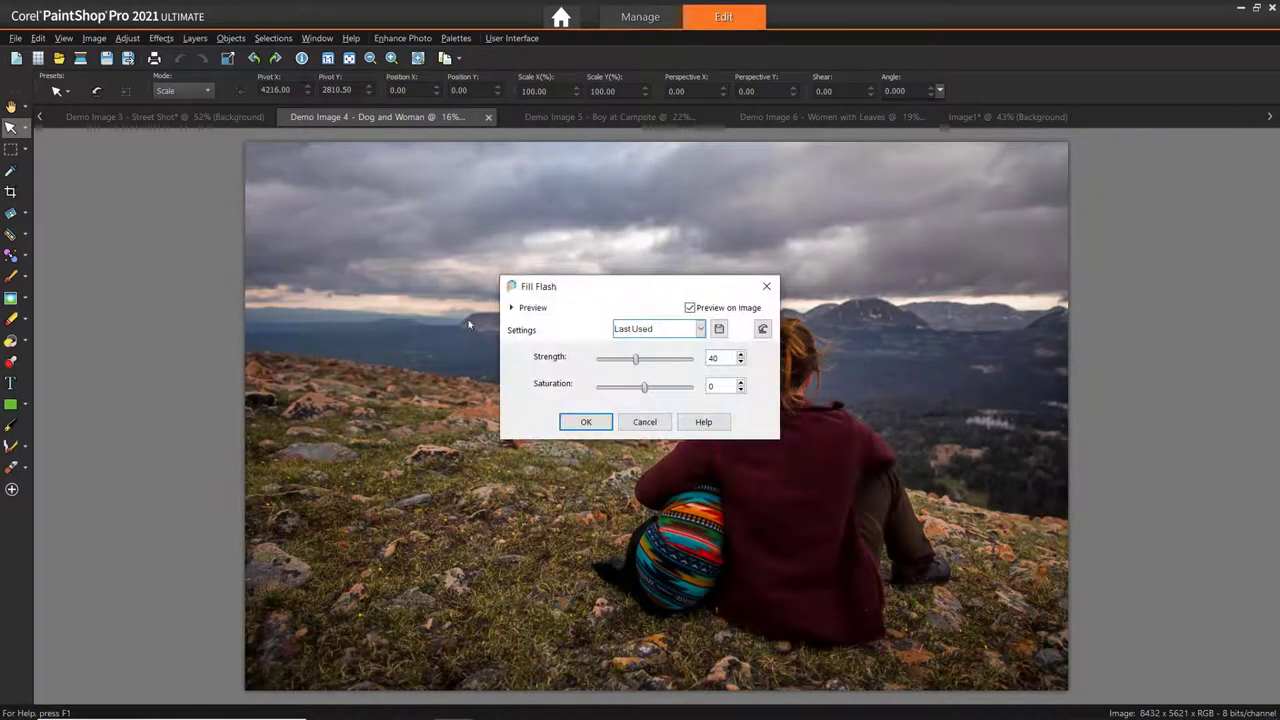
pyautogui.moveTo(571, 298); pyautogui.dragTo(1099, 224)
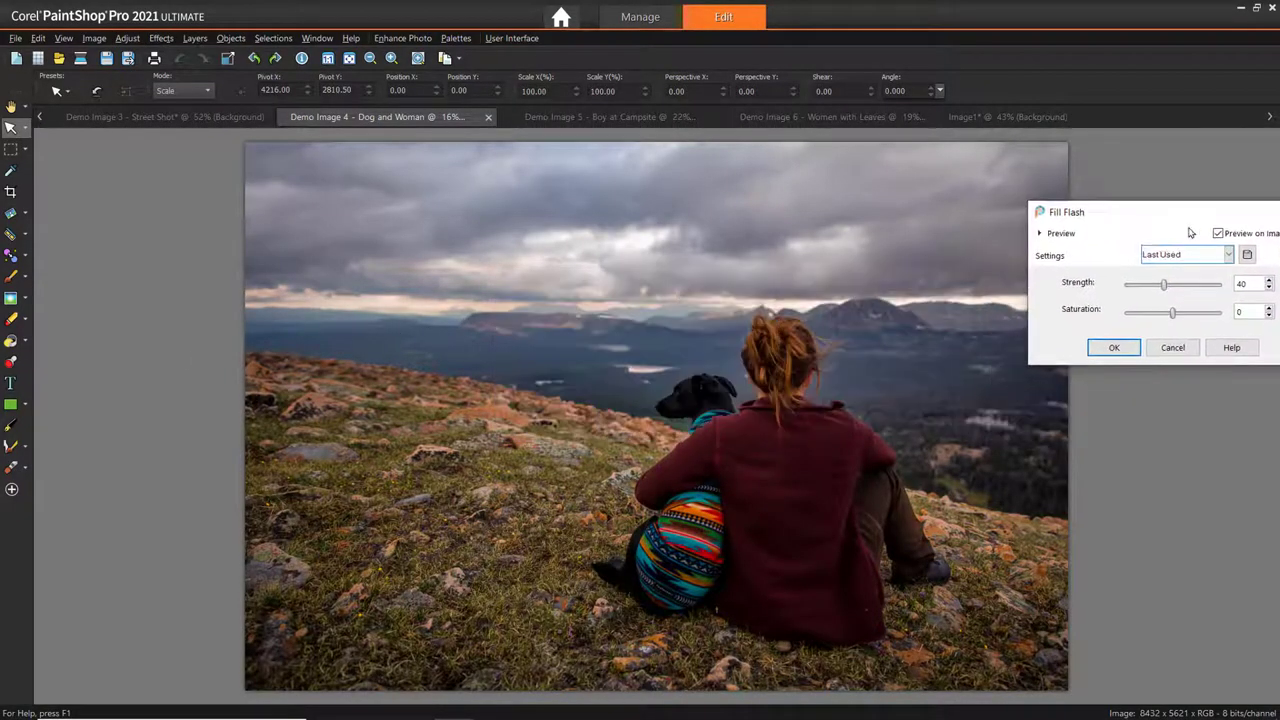
pyautogui.click(1176, 290)
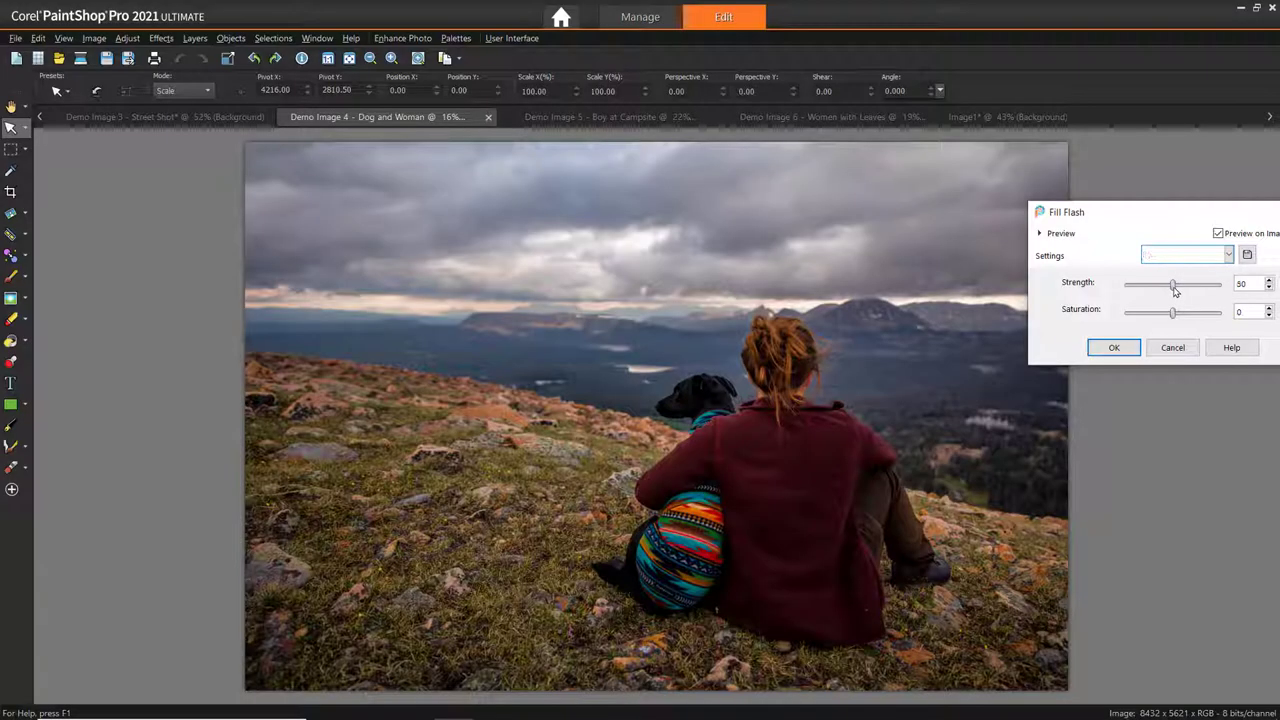
pyautogui.click(1175, 348)
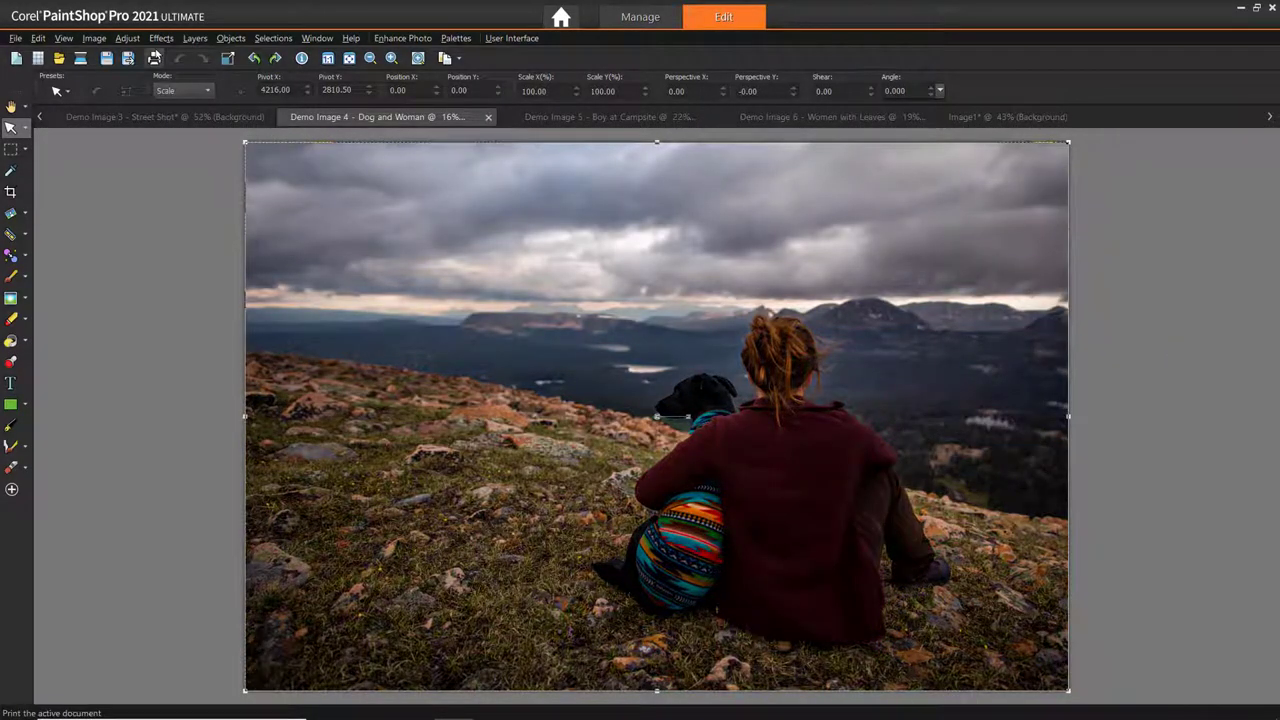
# Step: Apply Fill Light/Clarity to the Dog and Woman photo with Fill Light 32 and Clarity -2
pyautogui.click(132, 38)
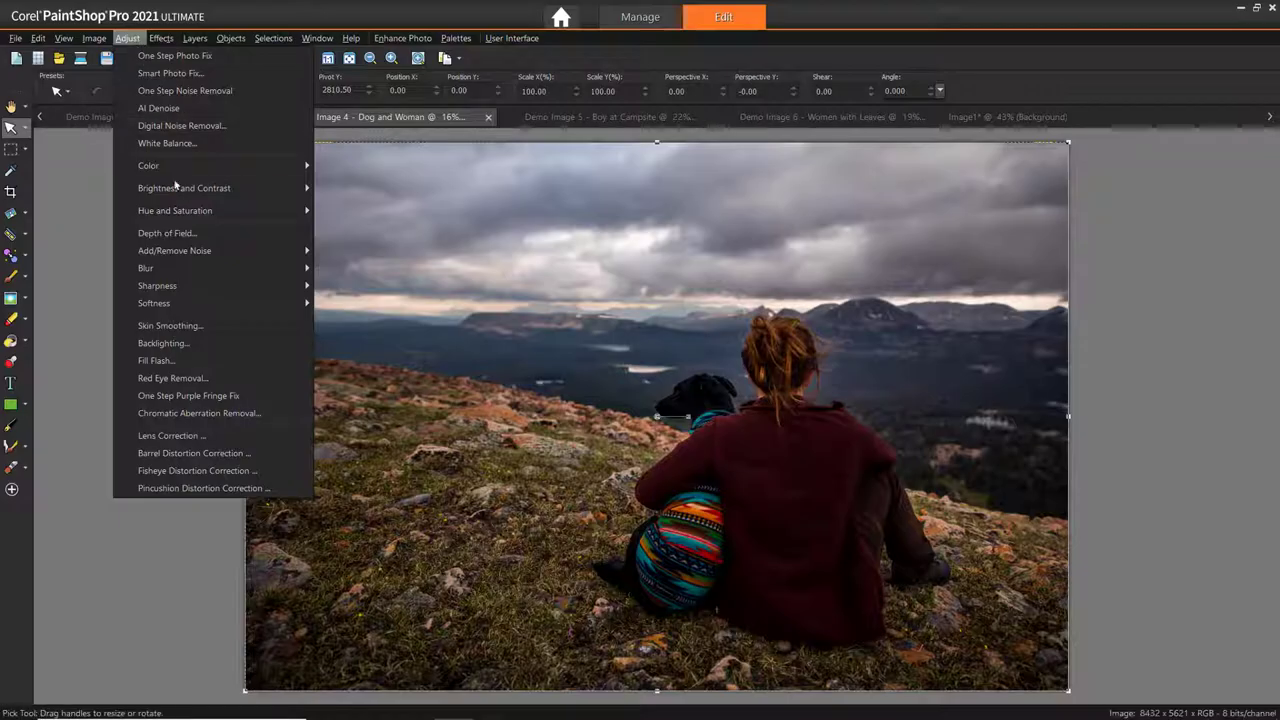
pyautogui.moveTo(175, 189)
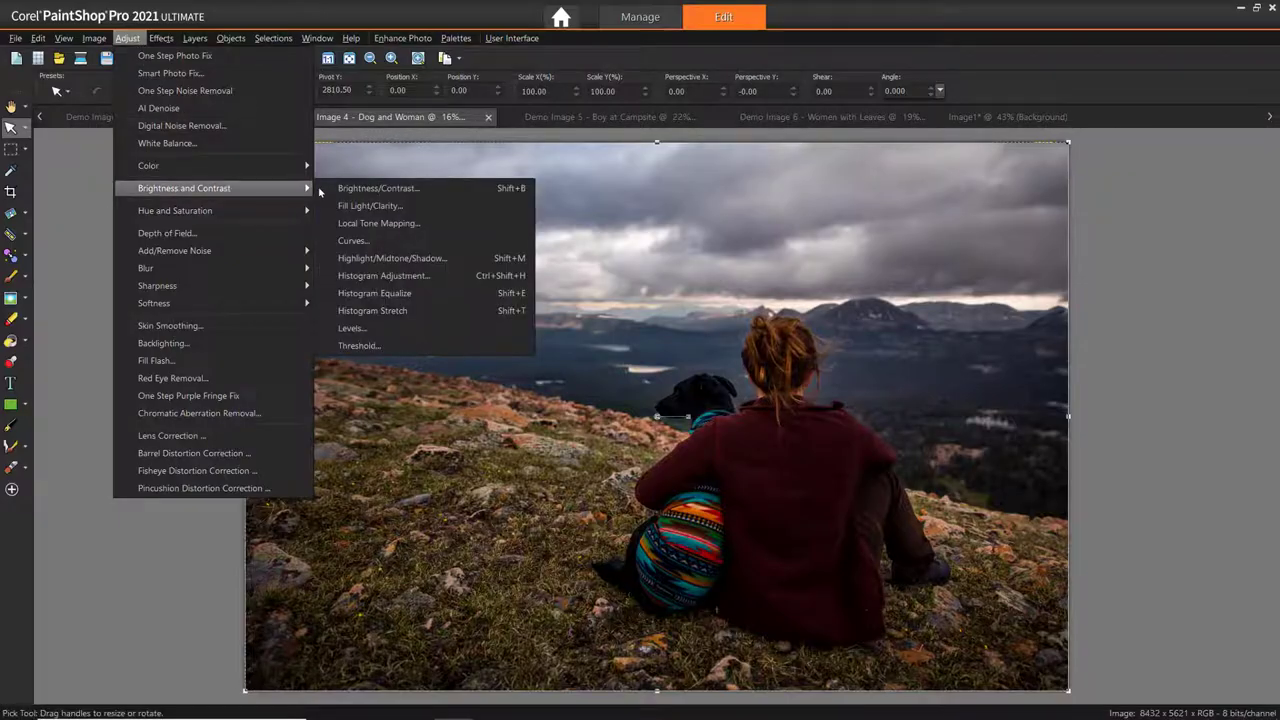
pyautogui.click(354, 206)
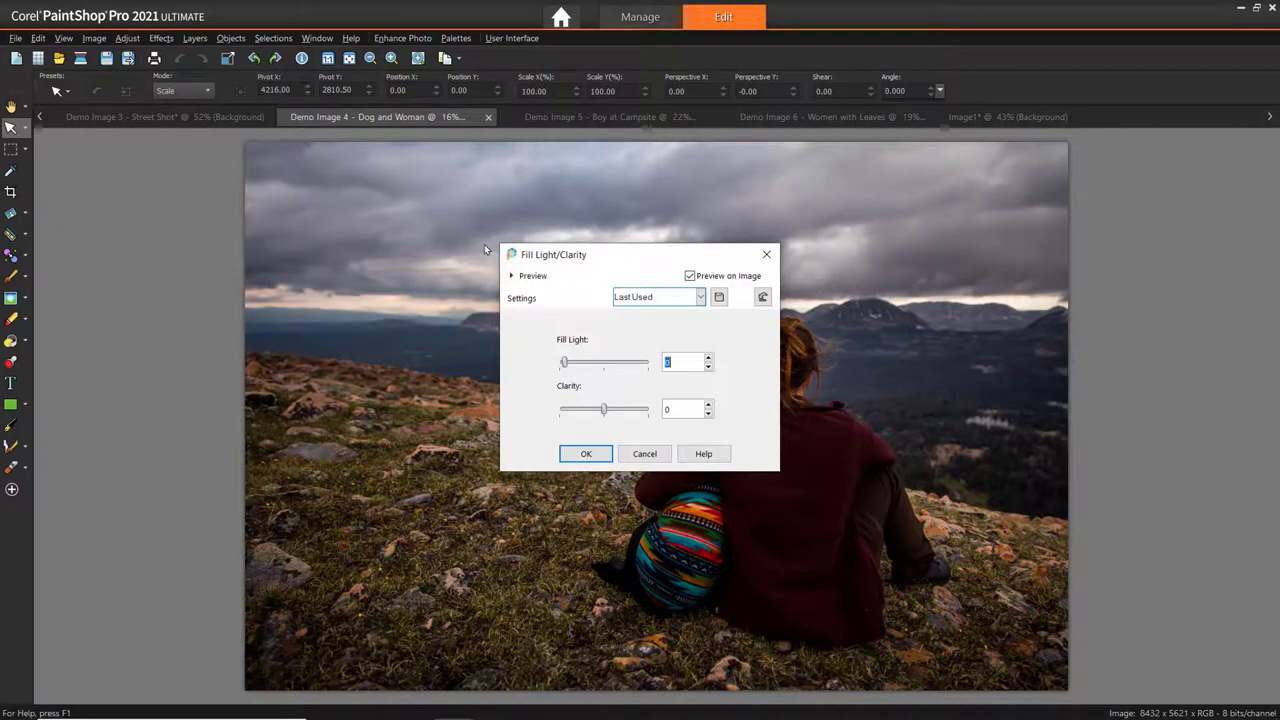
pyautogui.moveTo(563, 260); pyautogui.dragTo(1079, 207)
pyautogui.moveTo(1081, 306); pyautogui.dragTo(1103, 307)
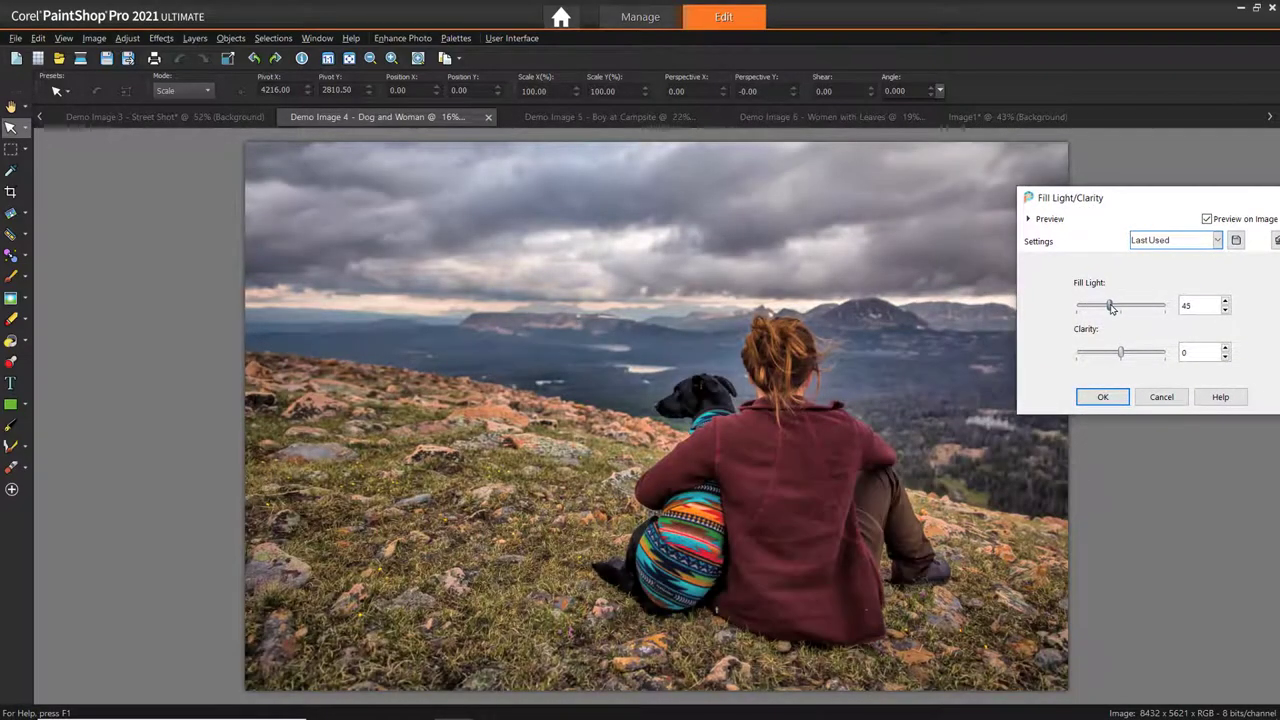
pyautogui.moveTo(1121, 352); pyautogui.dragTo(1114, 355)
pyautogui.click(1103, 397)
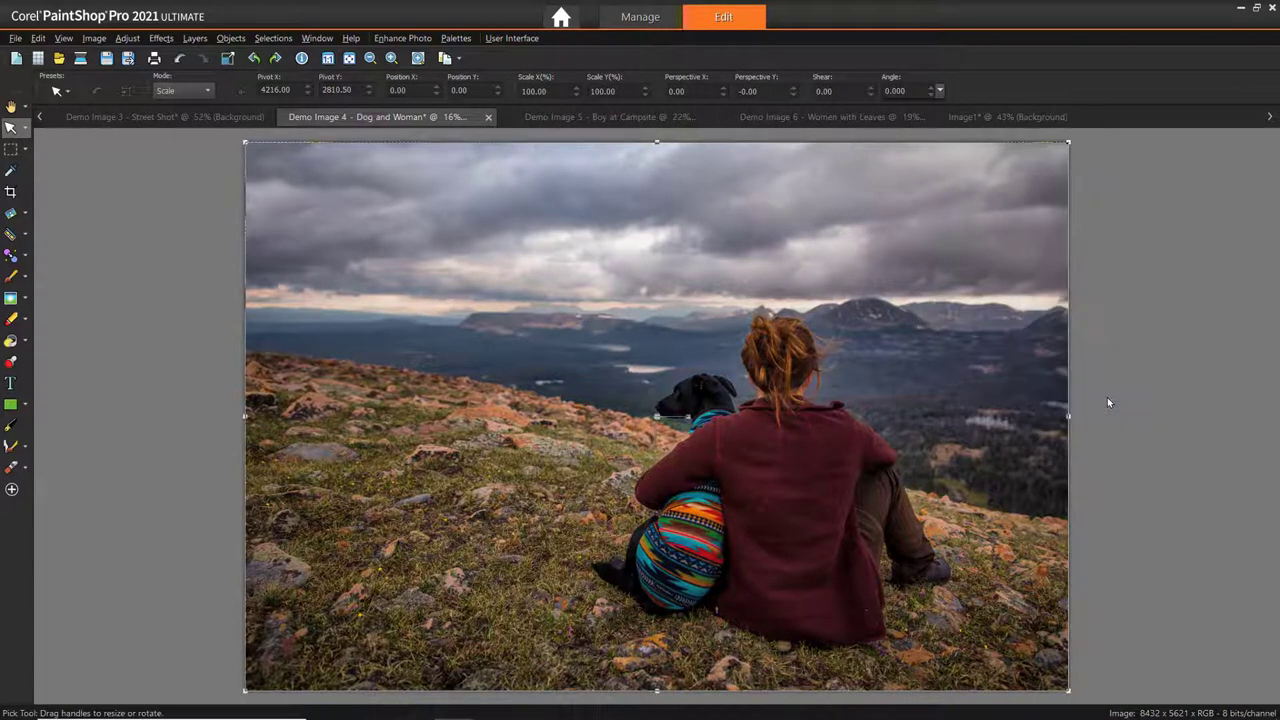
# Step: Open Backlighting on the Boy at Campsite photo and adjust its saturation slider
pyautogui.hotkey('ctrl', 'Tab')
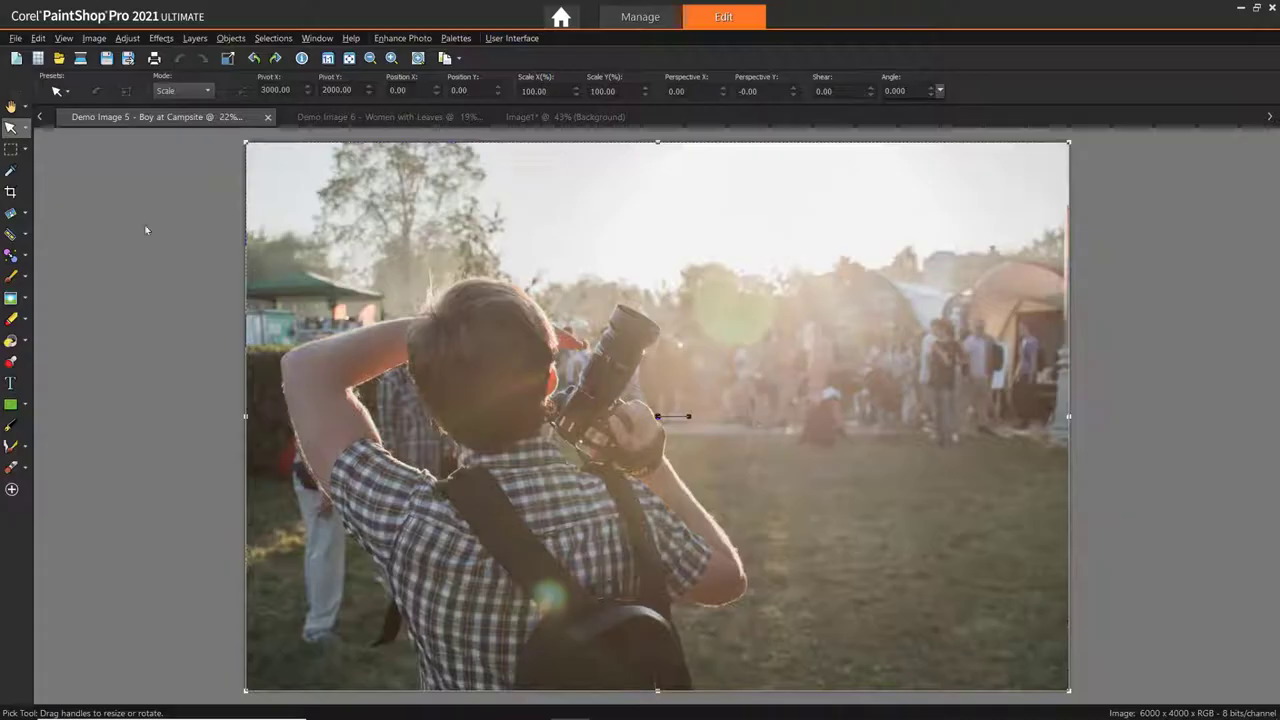
pyautogui.click(137, 42)
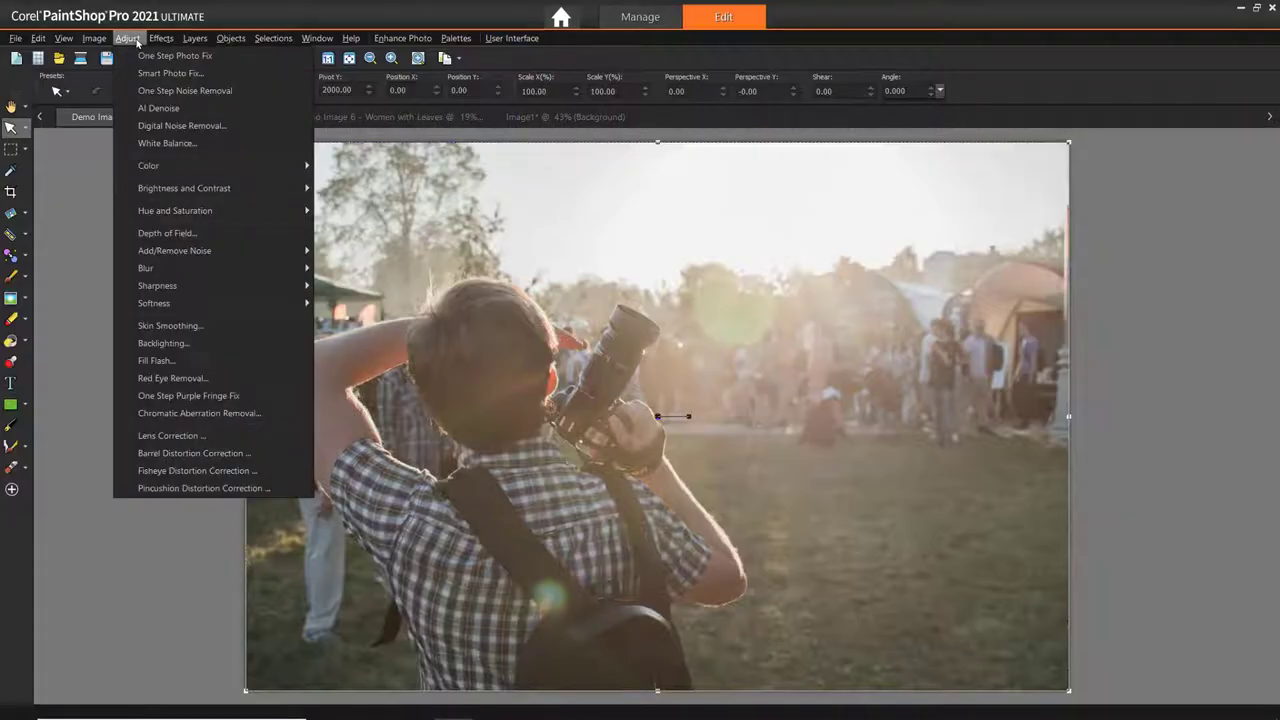
pyautogui.click(165, 343)
pyautogui.moveTo(1060, 307); pyautogui.dragTo(1066, 278)
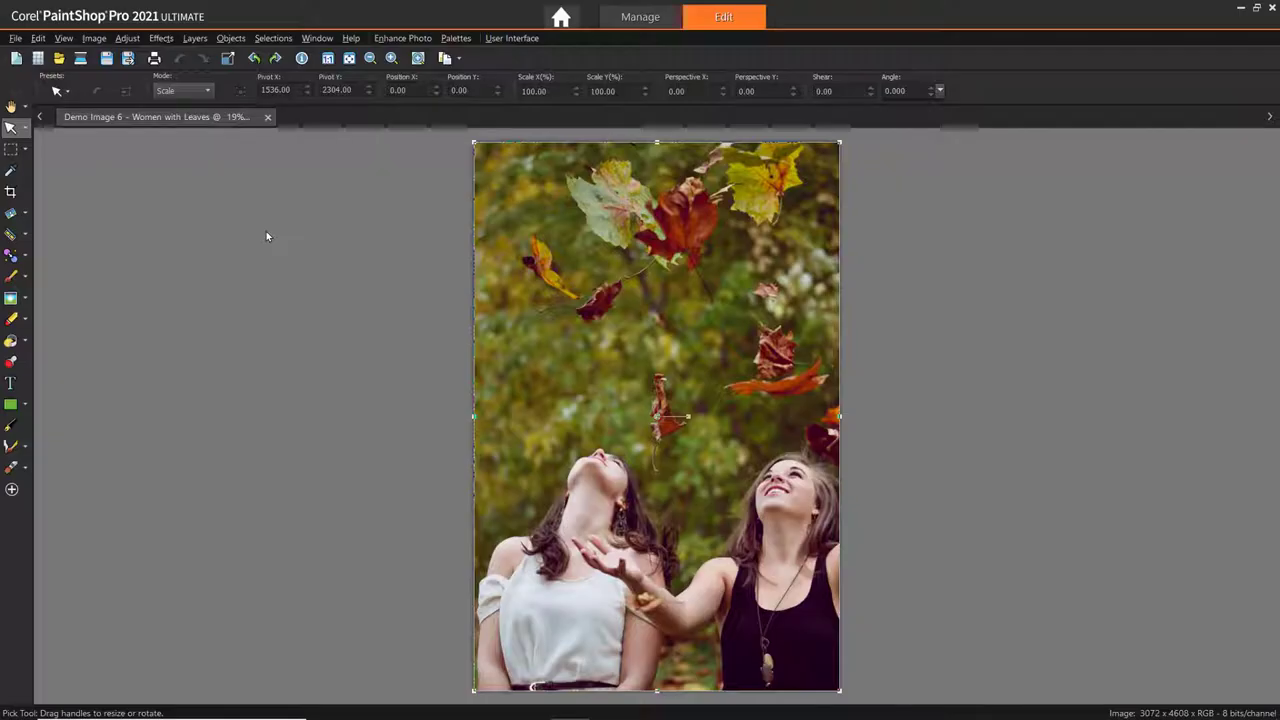
pyautogui.click(127, 38)
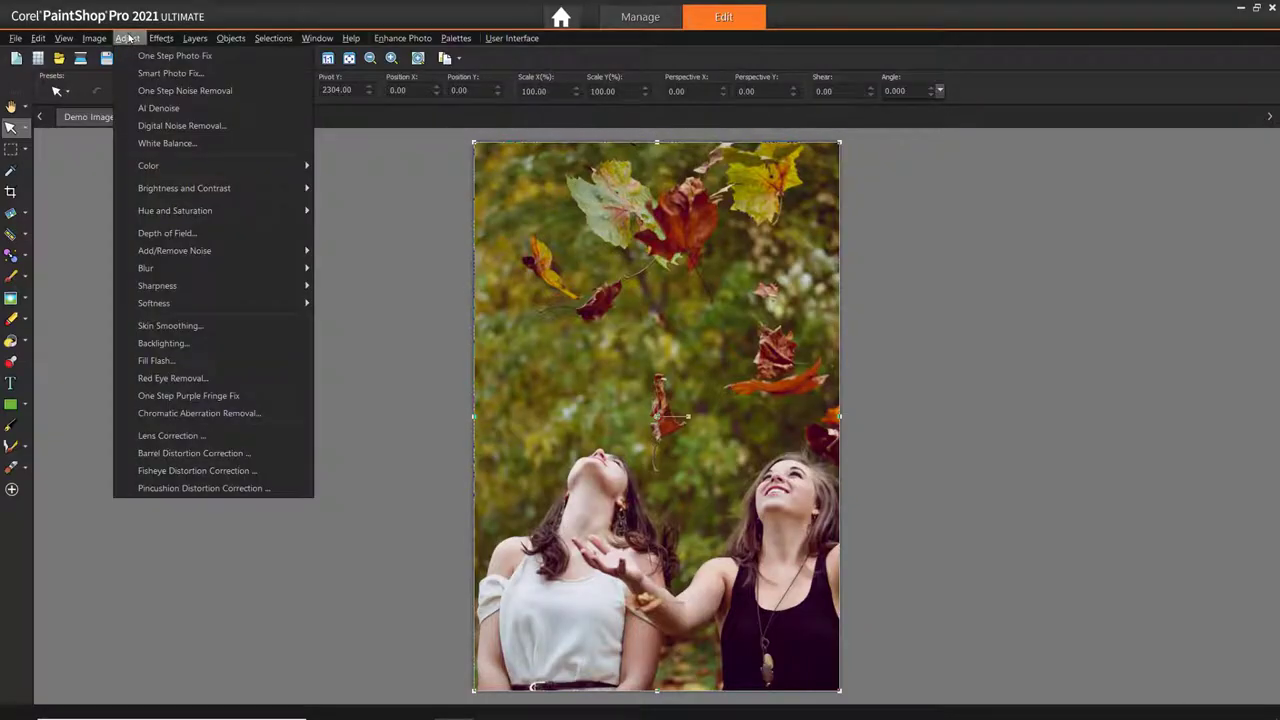
pyautogui.click(161, 144)
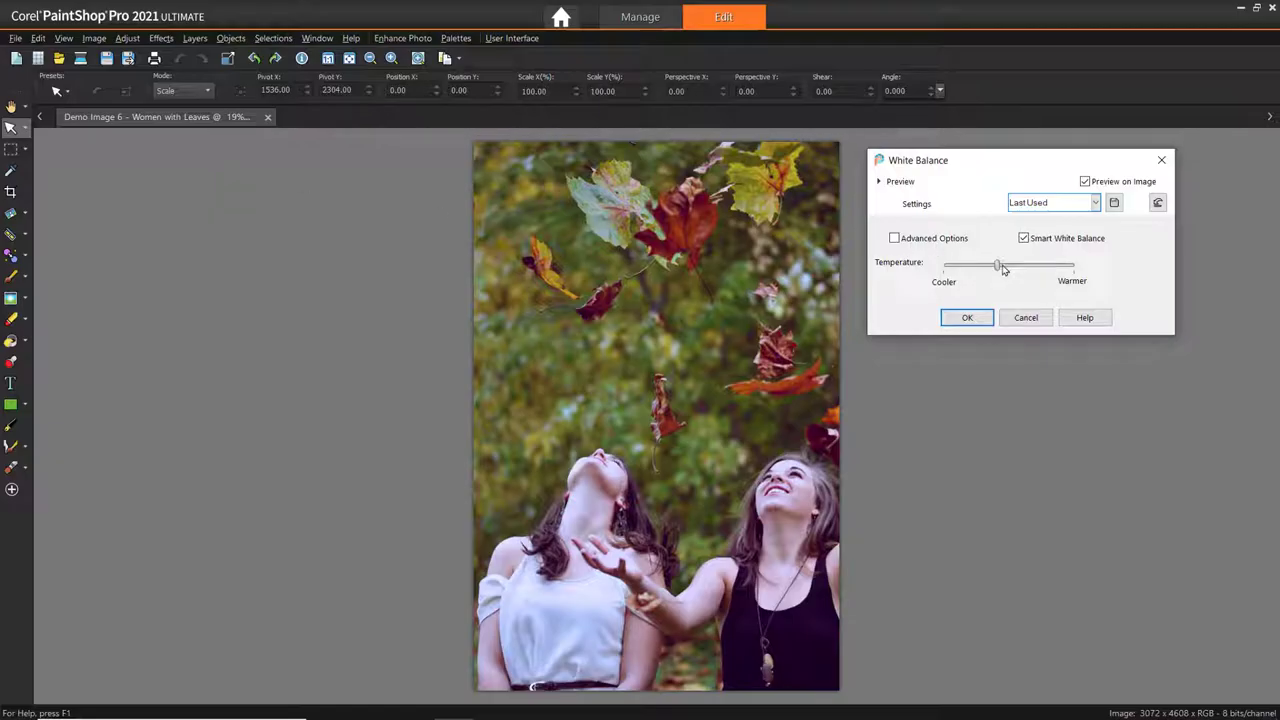
pyautogui.moveTo(997, 268); pyautogui.dragTo(1055, 272)
pyautogui.click(1085, 181)
pyautogui.click(1085, 181)
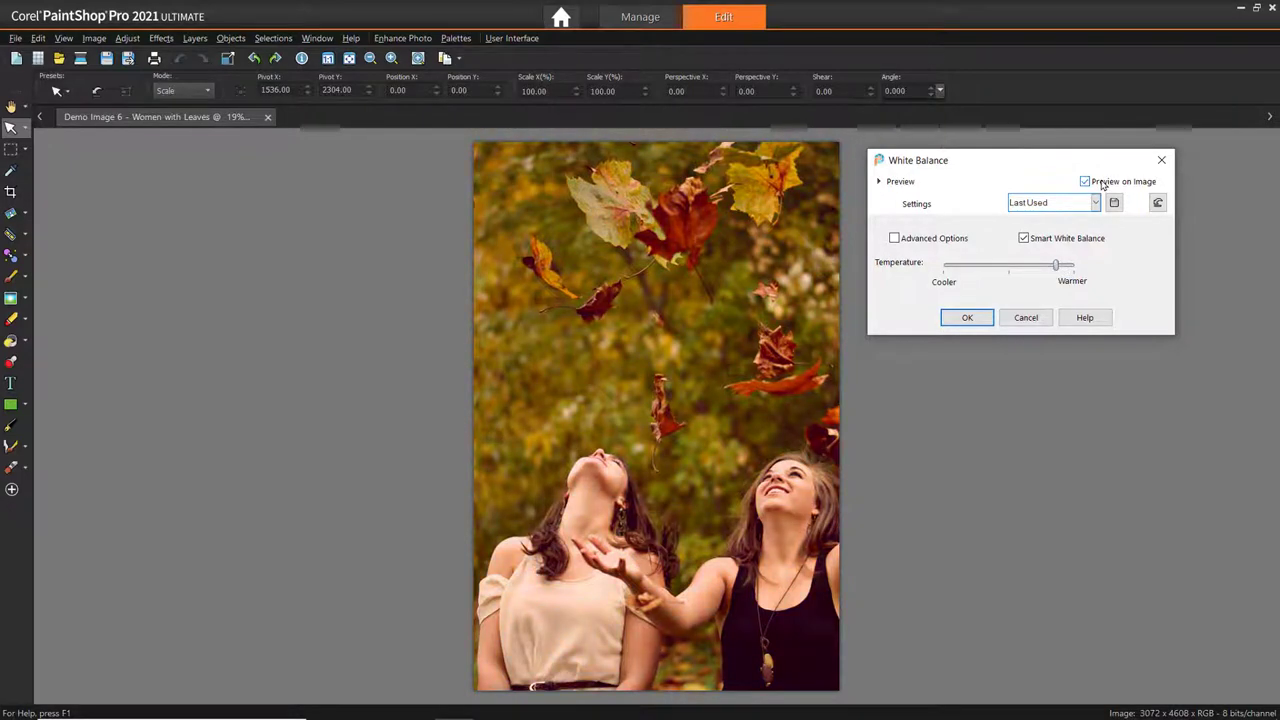
pyautogui.click(1035, 320)
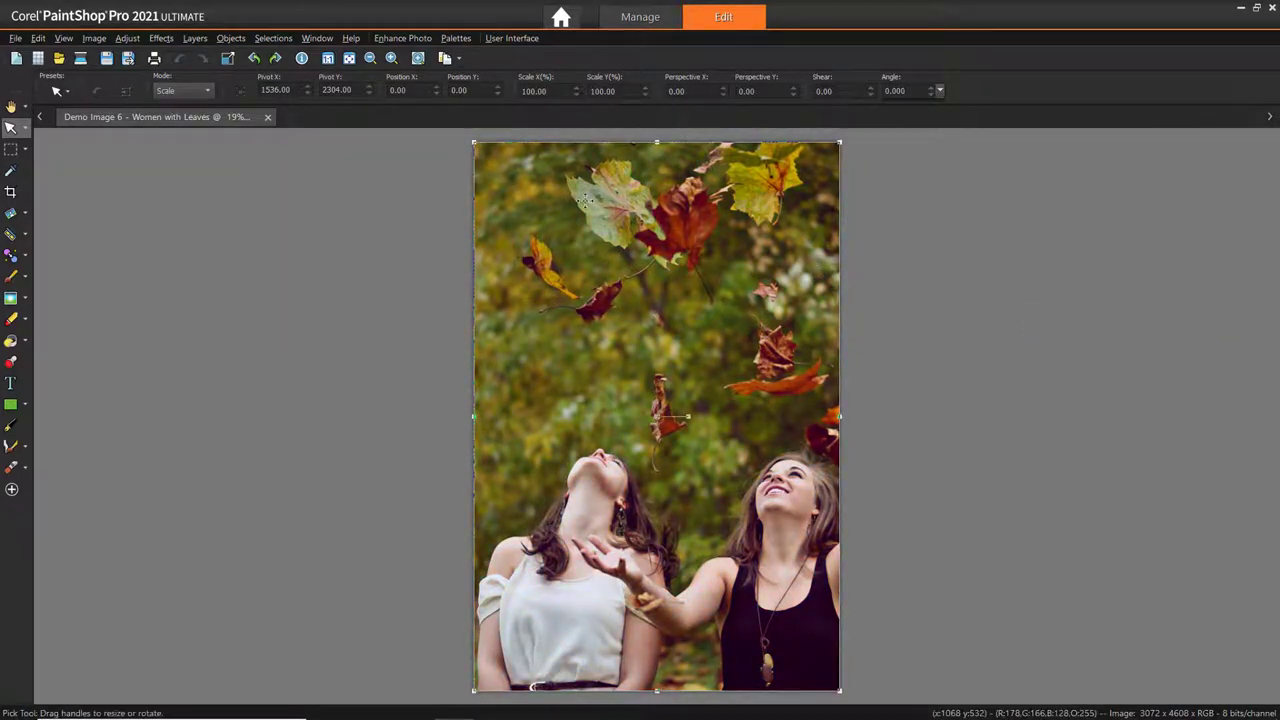
# Step: Raise the Women with Leaves photo's saturation to 34 with Hue/Saturation/Lightness
pyautogui.click(127, 38)
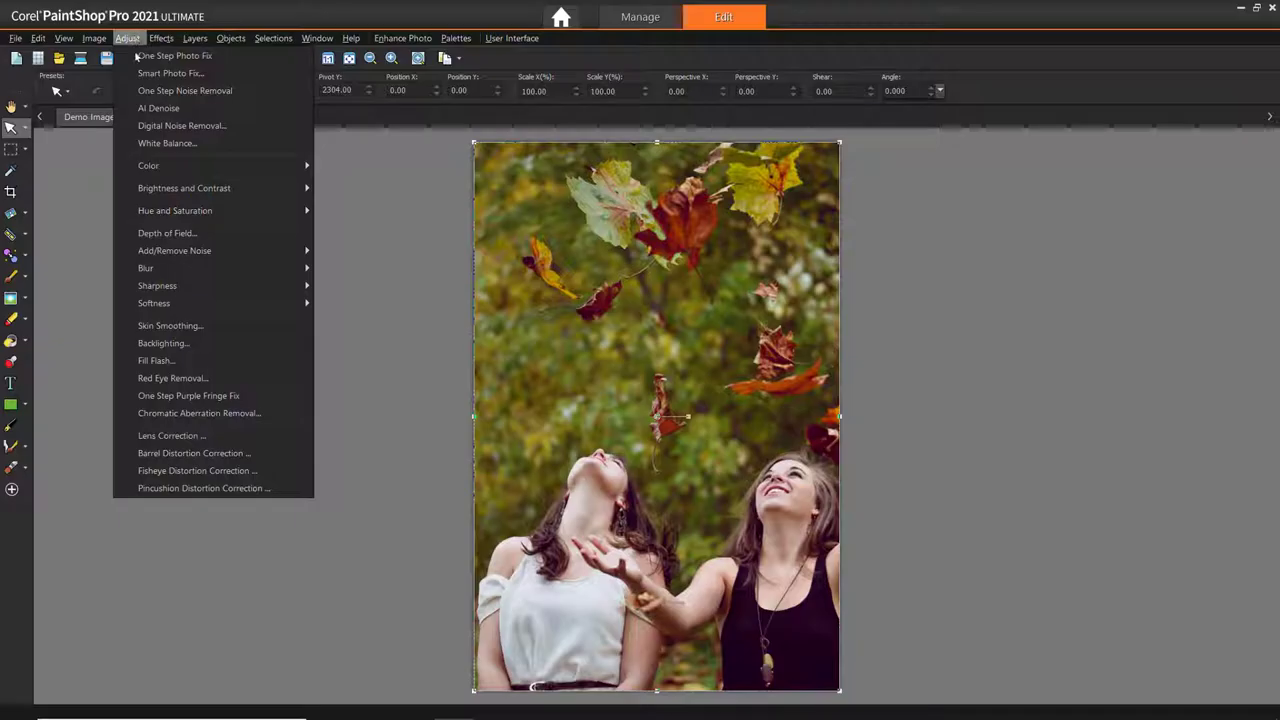
pyautogui.moveTo(198, 212)
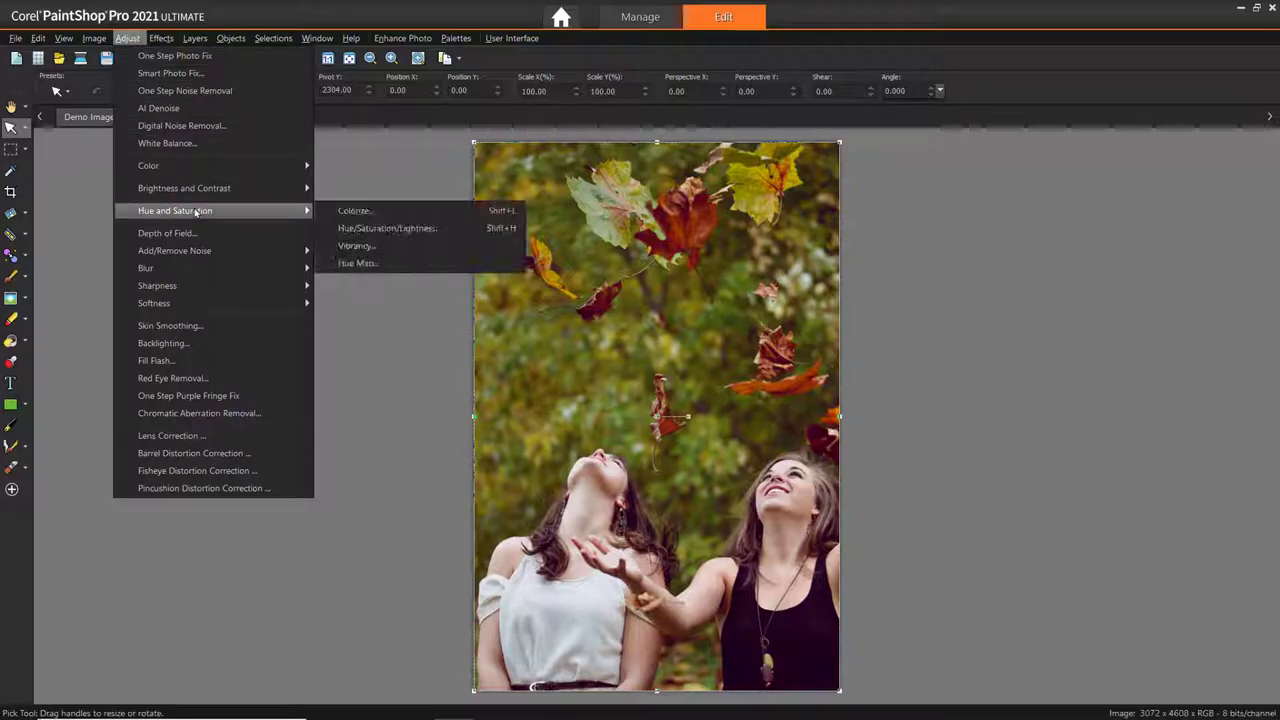
pyautogui.click(338, 226)
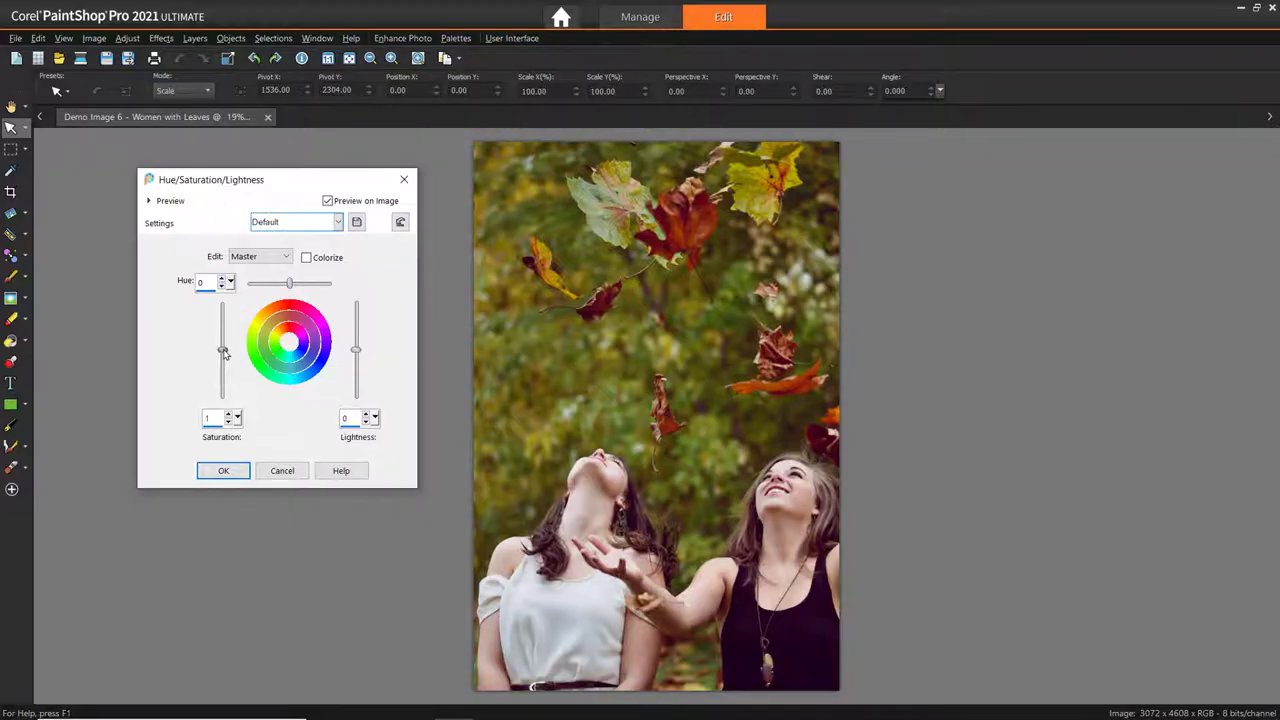
pyautogui.moveTo(224, 353); pyautogui.dragTo(225, 340)
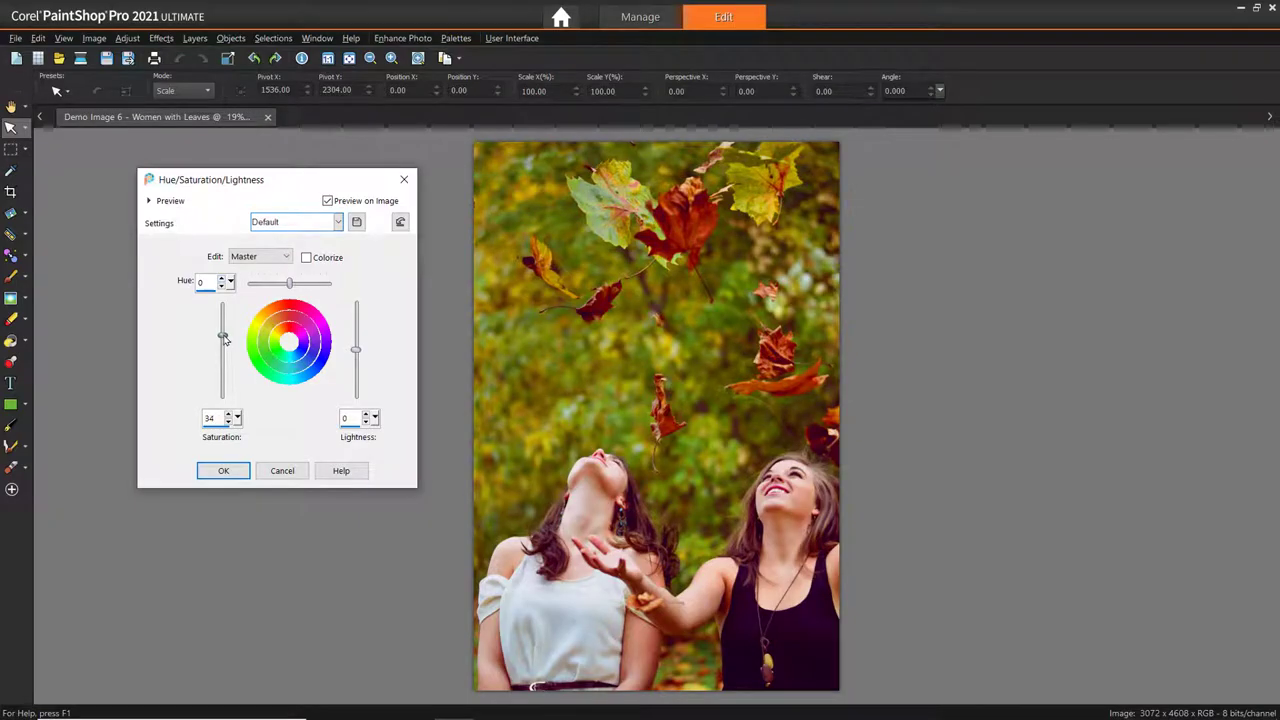
pyautogui.click(216, 466)
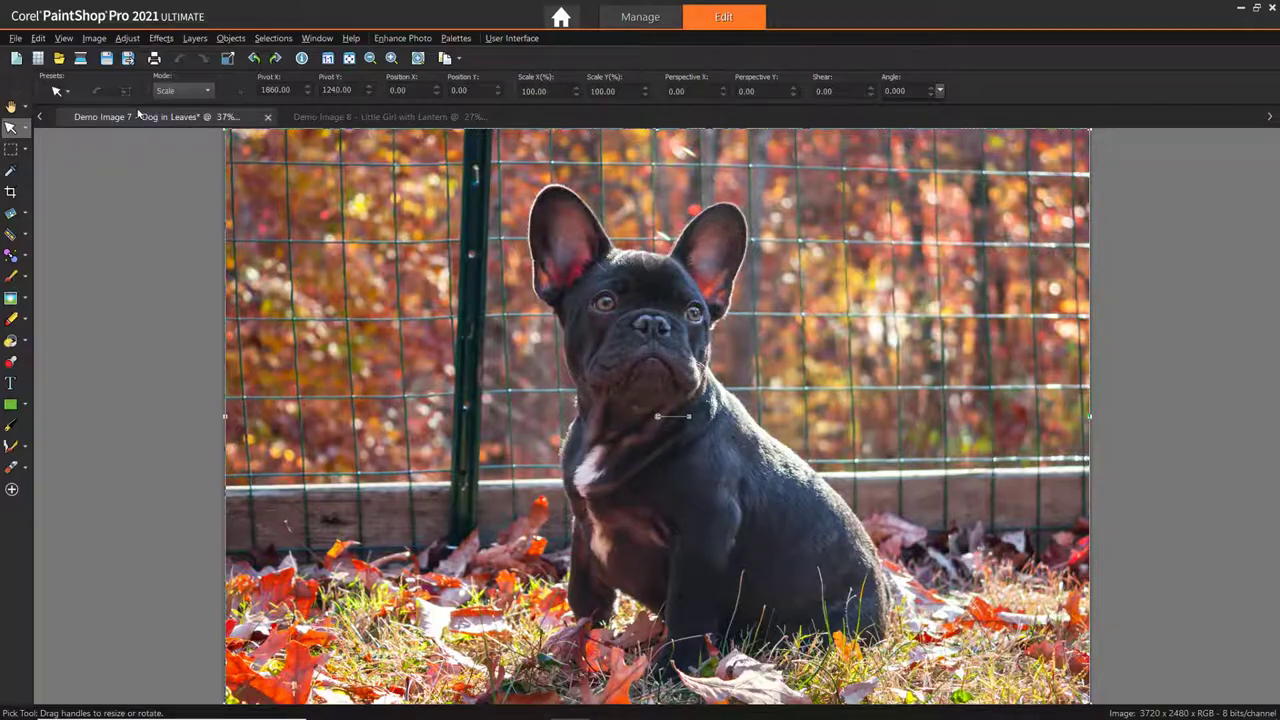
# Step: Apply Depth of Field to the dog photo with Blur 18 and Feather edge 91
pyautogui.click(128, 38)
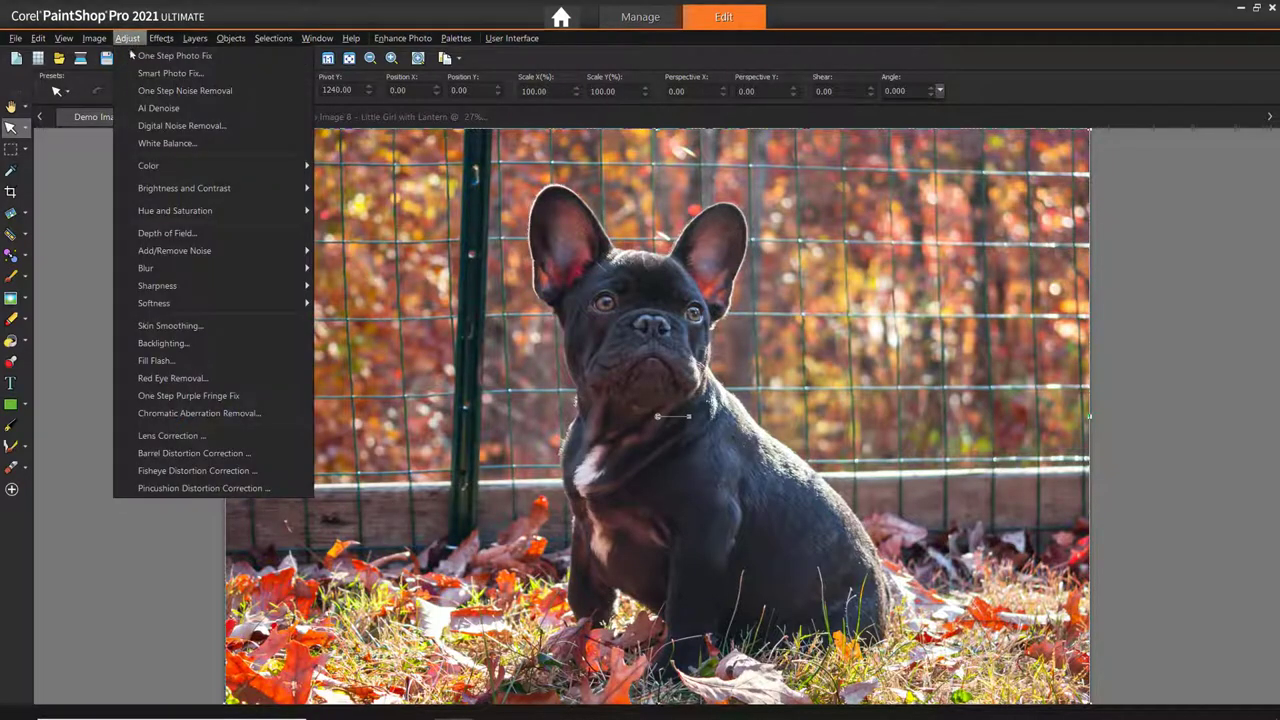
pyautogui.click(189, 234)
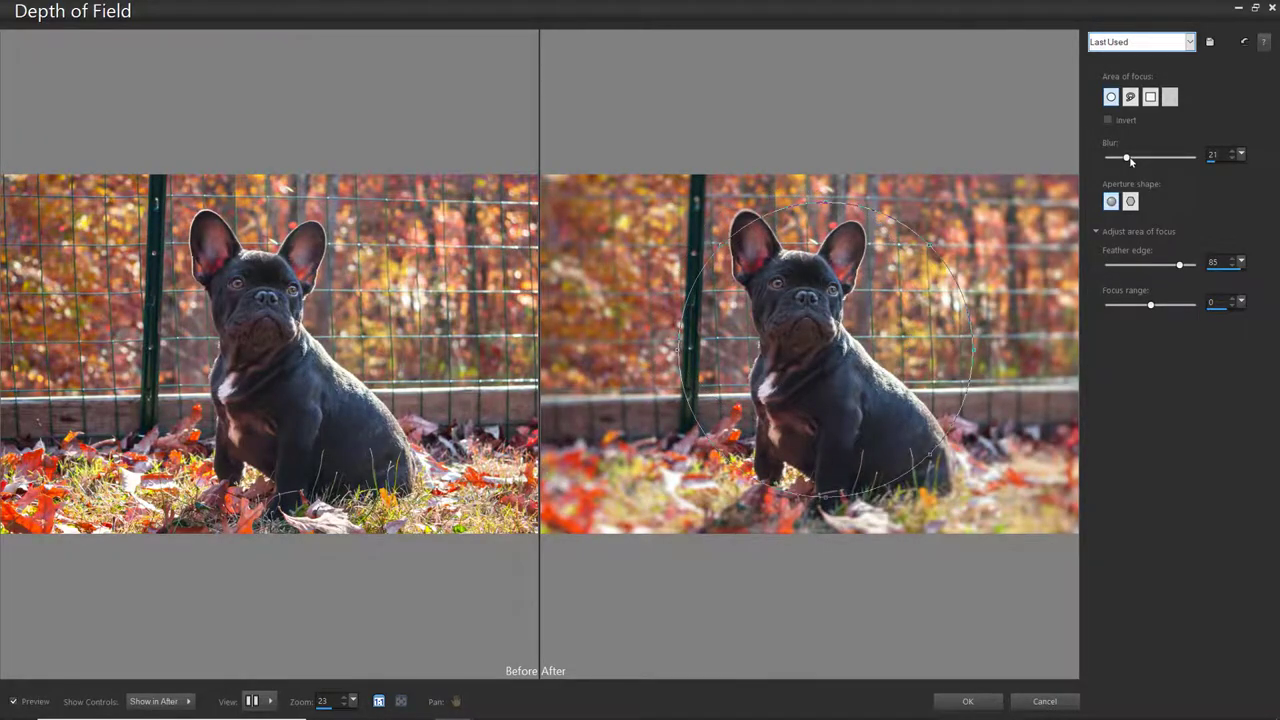
pyautogui.moveTo(1131, 161); pyautogui.dragTo(1133, 157)
pyautogui.moveTo(1180, 264)
pyautogui.mouseDown()
pyautogui.moveTo(1215, 268)
pyautogui.moveTo(1180, 279)
pyautogui.mouseUp()
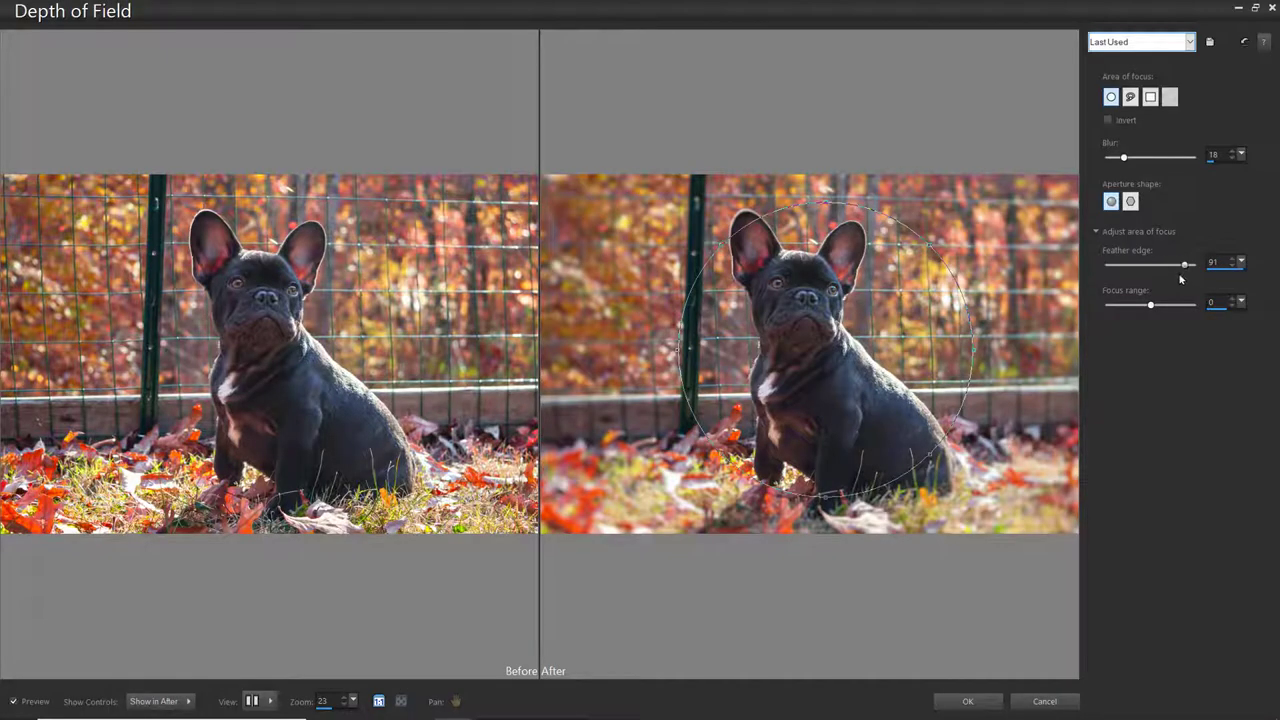
pyautogui.click(955, 702)
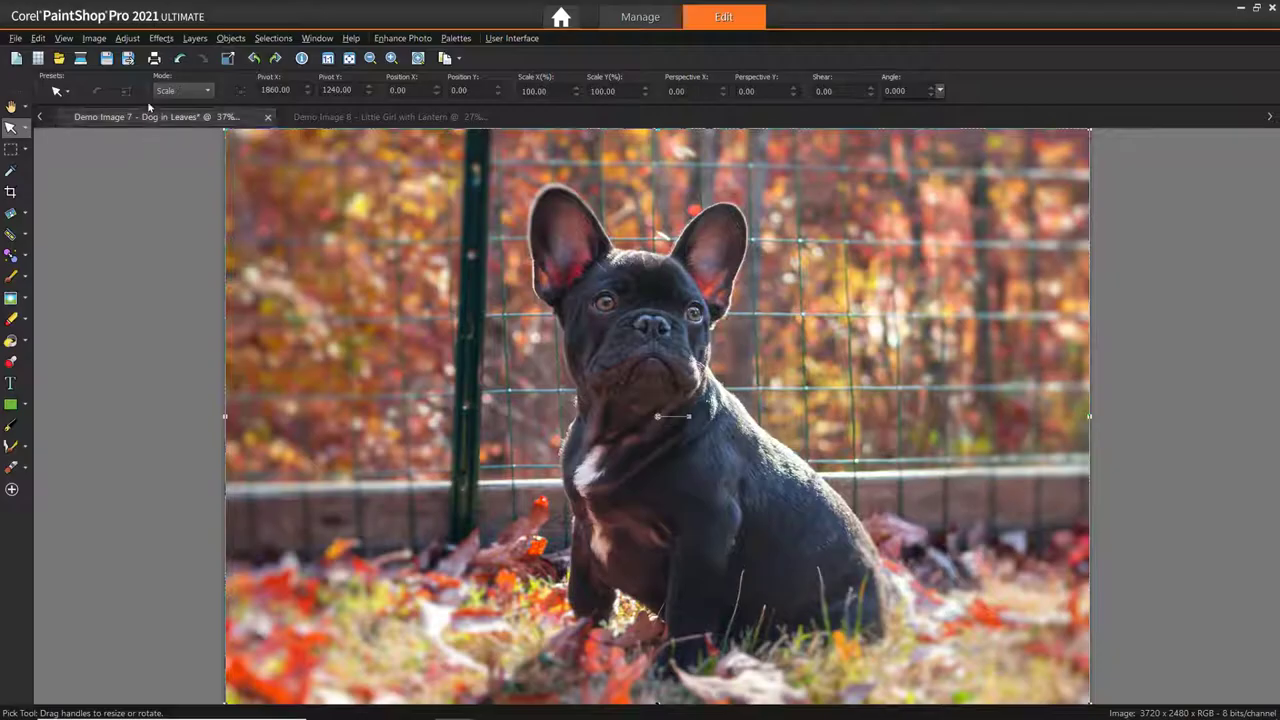
# Step: Apply a Light preset Charcoal effect at opacity 18 to the dog photo, then switch to the Little Girl with Lantern photo
pyautogui.click(159, 38)
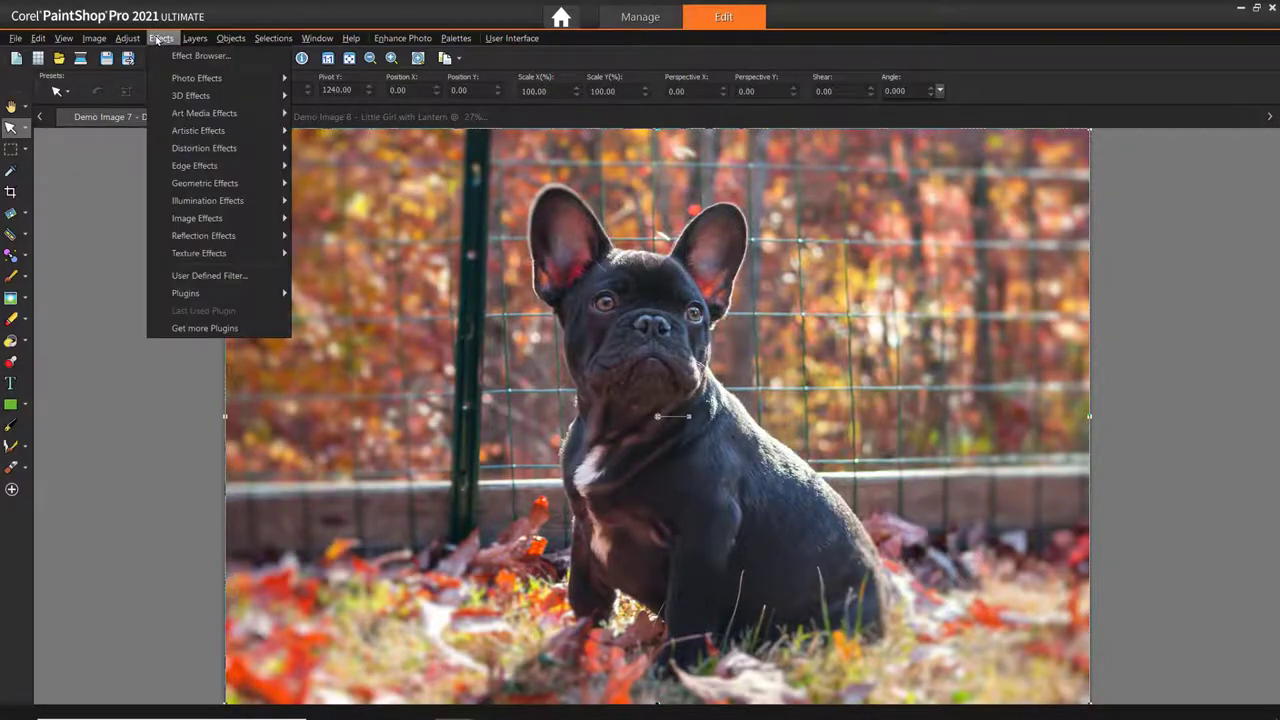
pyautogui.moveTo(185, 117)
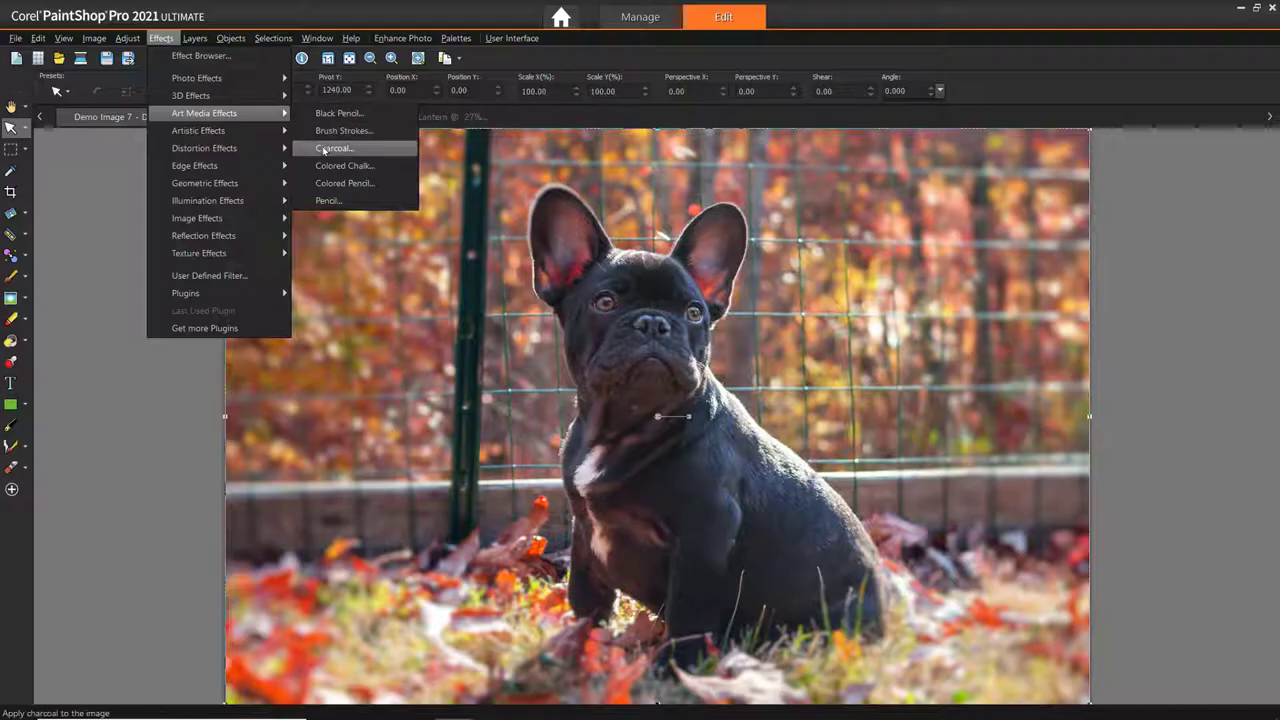
pyautogui.click(324, 150)
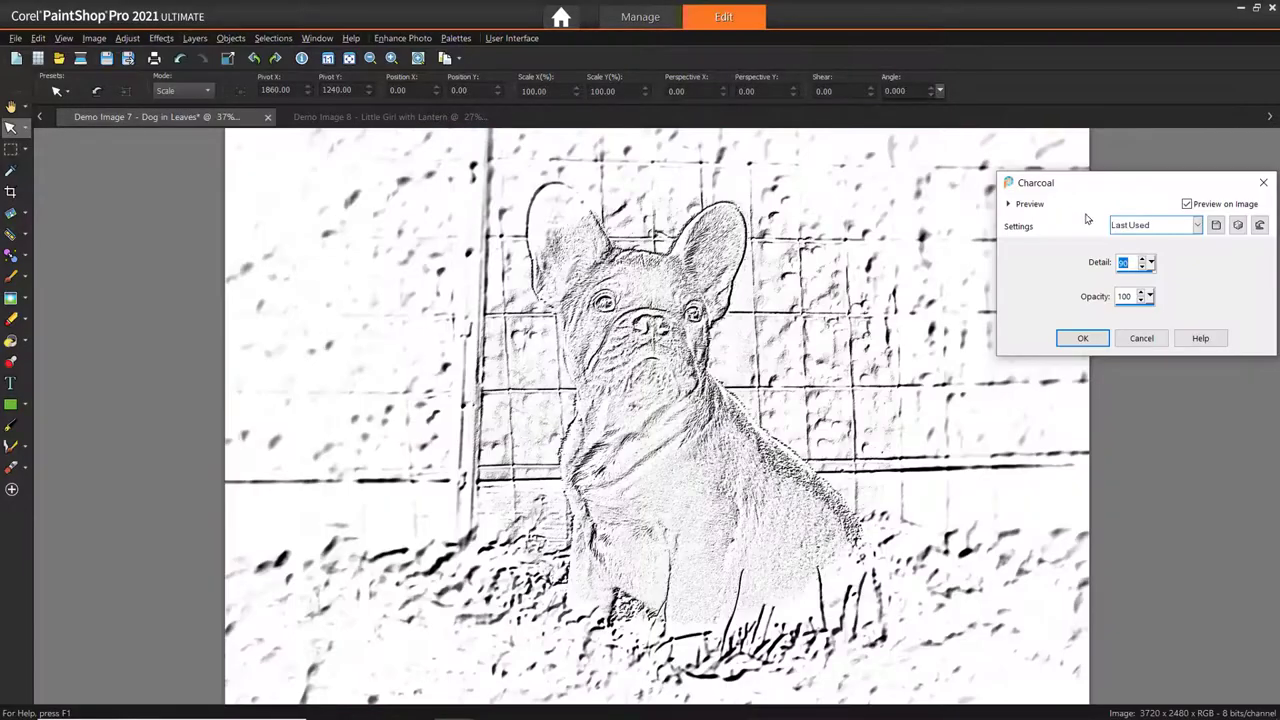
pyautogui.click(1136, 228)
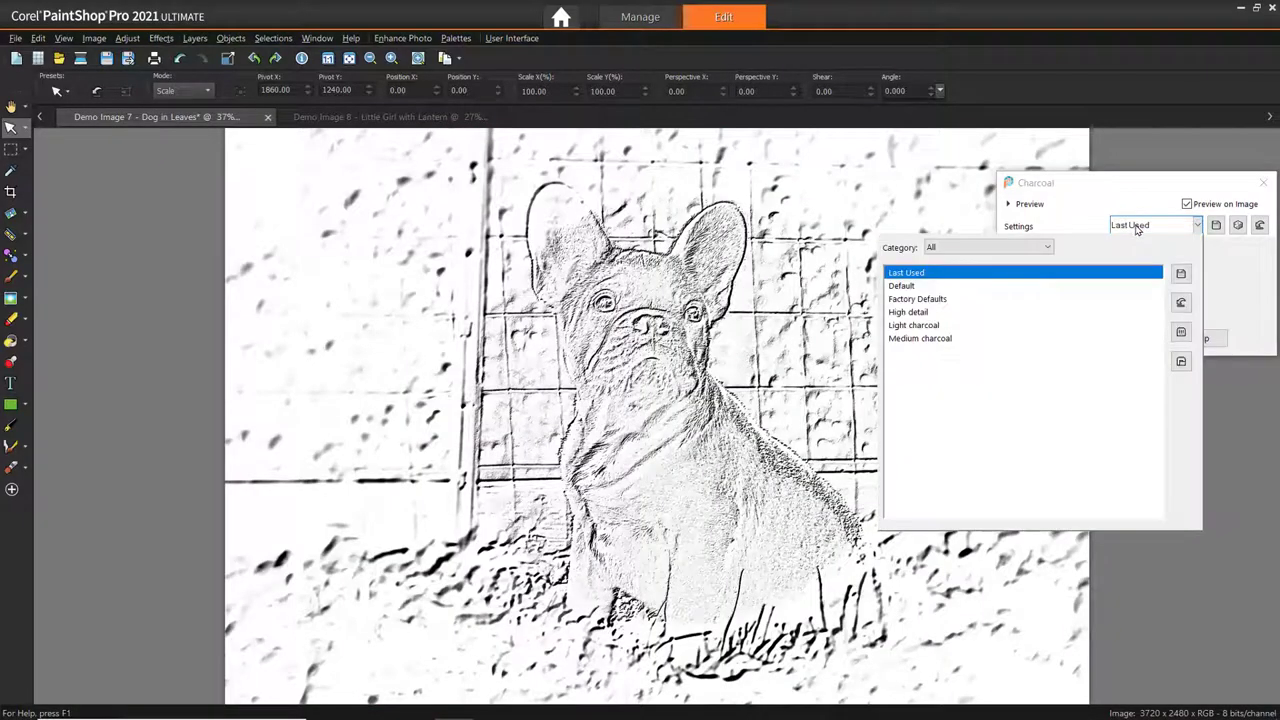
pyautogui.click(1104, 313)
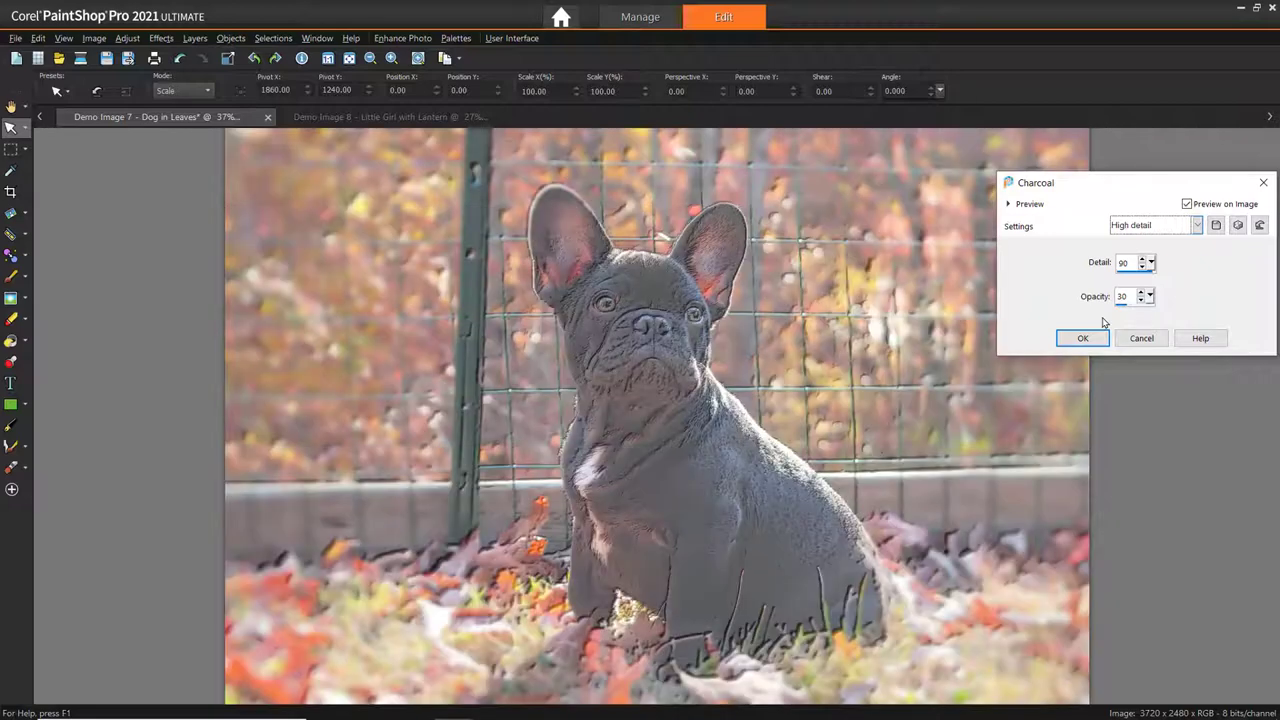
pyautogui.click(1146, 228)
pyautogui.click(1108, 323)
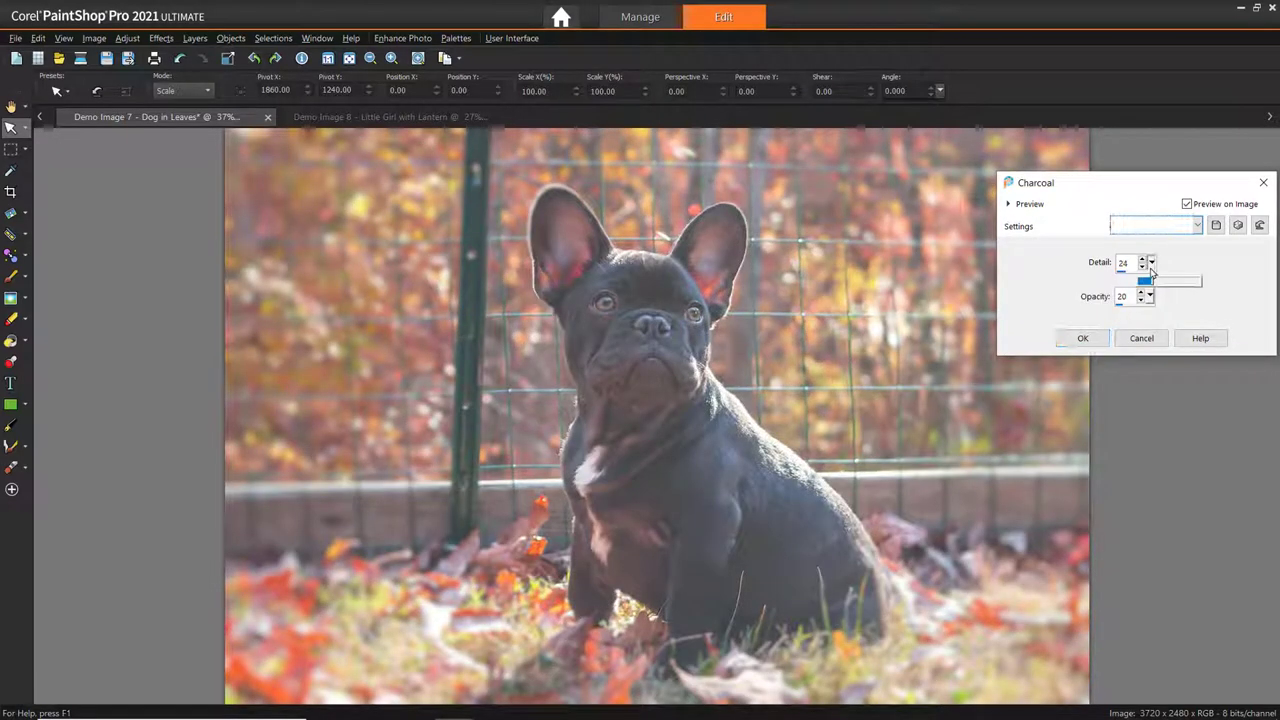
pyautogui.click(1142, 266)
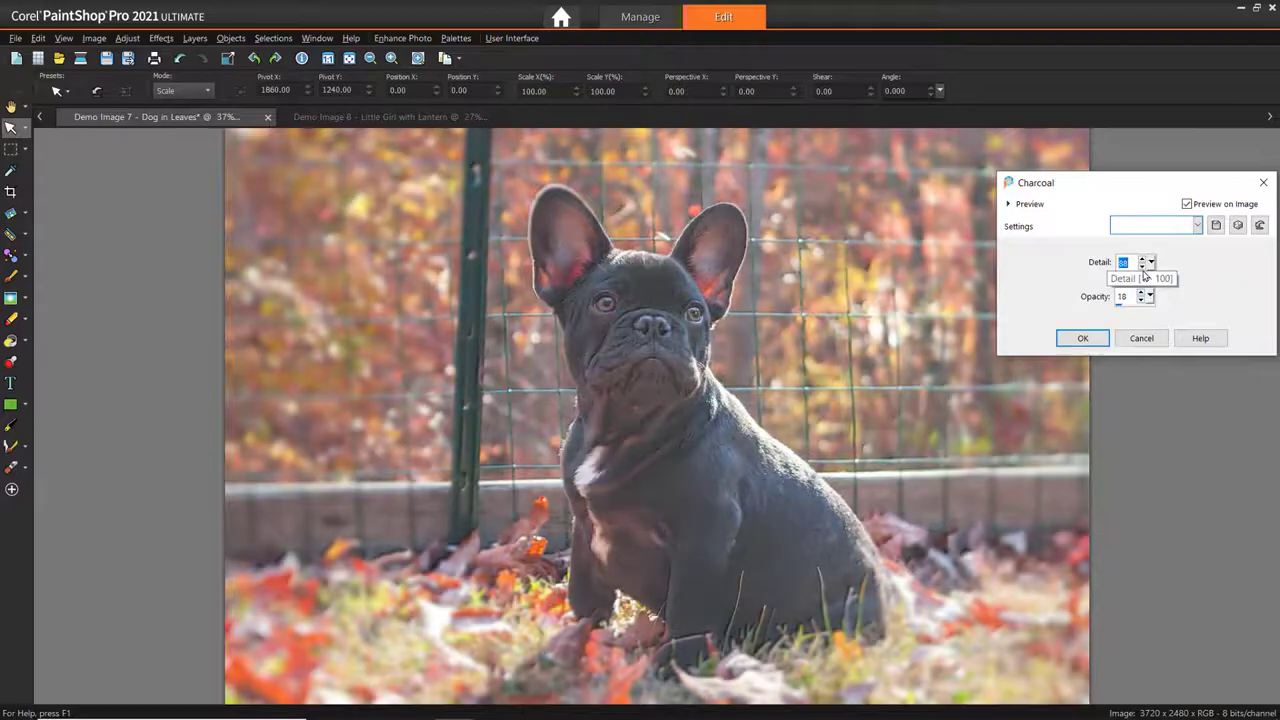
pyautogui.click(1089, 340)
pyautogui.click(385, 116)
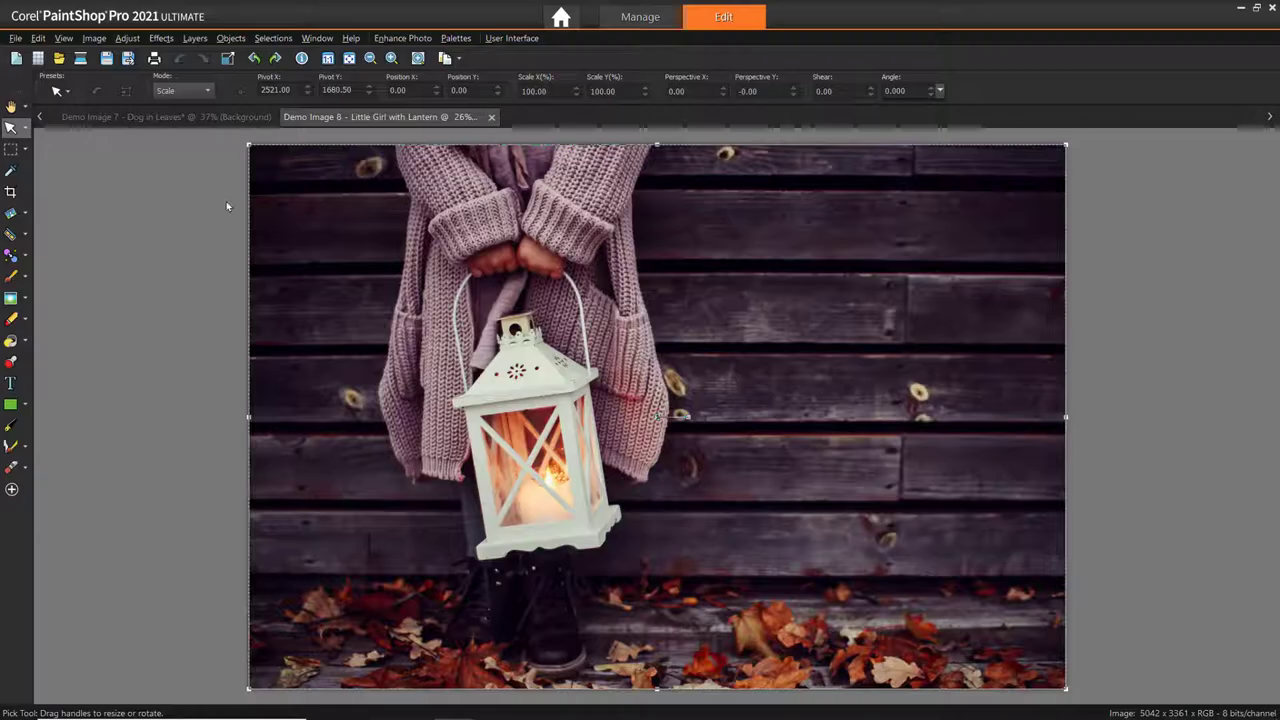
# Step: Apply the AI-Powered Studio instant effect to the lantern photo at 52% strength
pyautogui.click(454, 38)
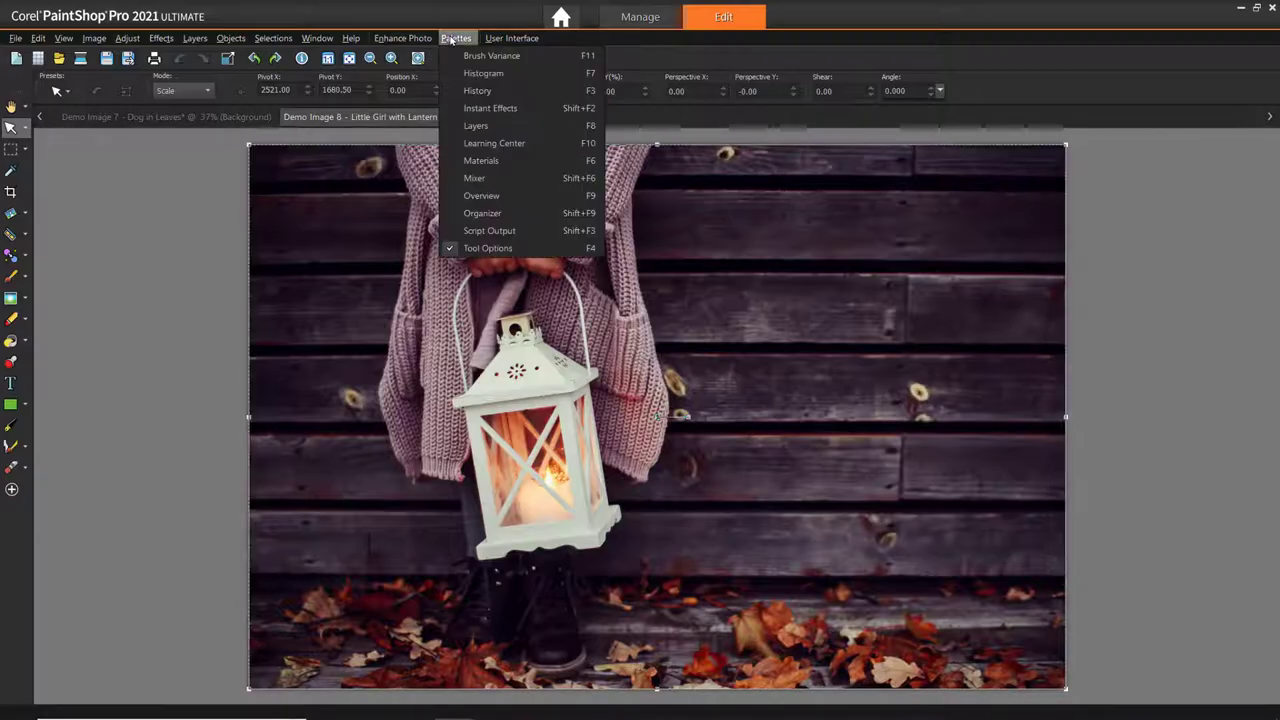
pyautogui.click(490, 108)
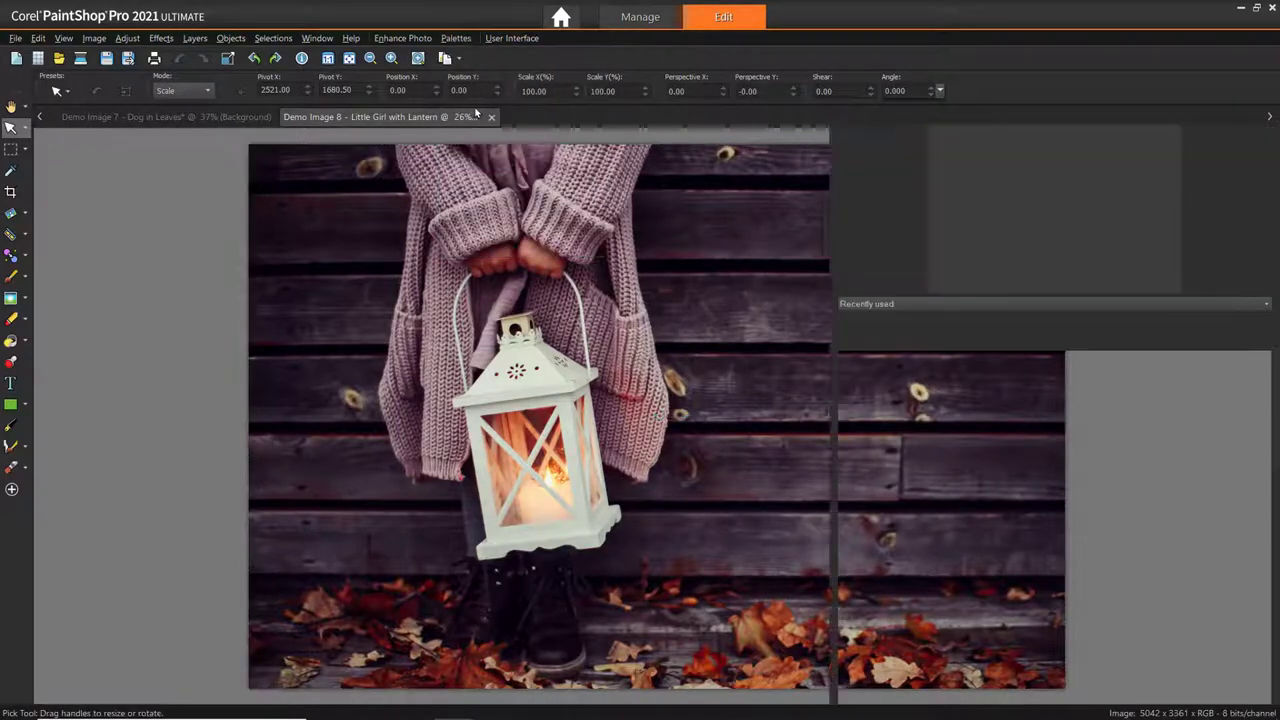
pyautogui.click(865, 304)
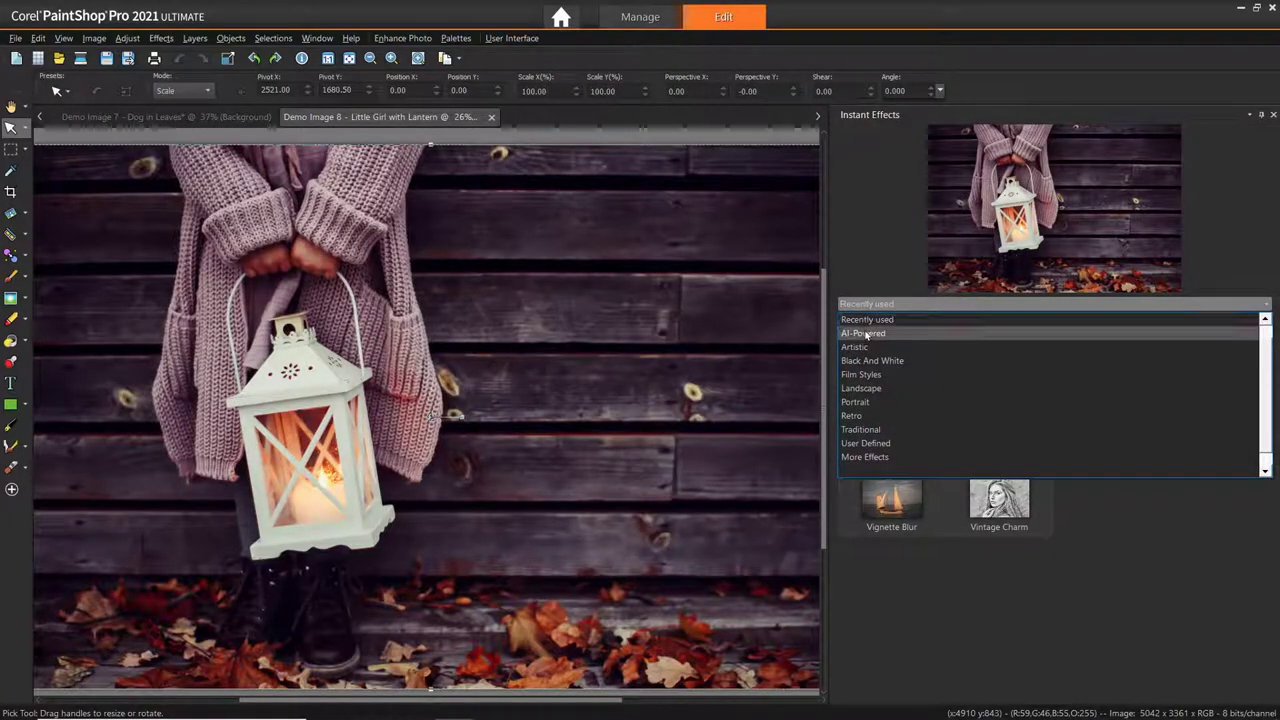
pyautogui.click(864, 333)
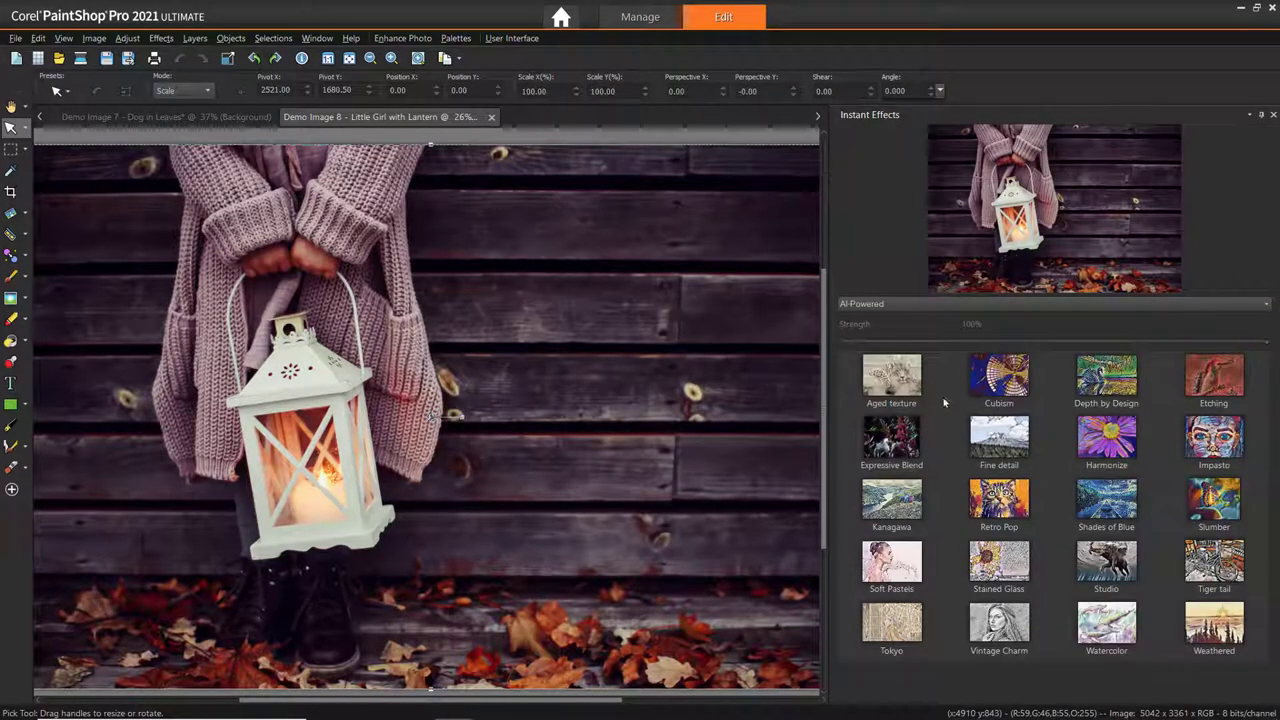
pyautogui.click(1101, 568)
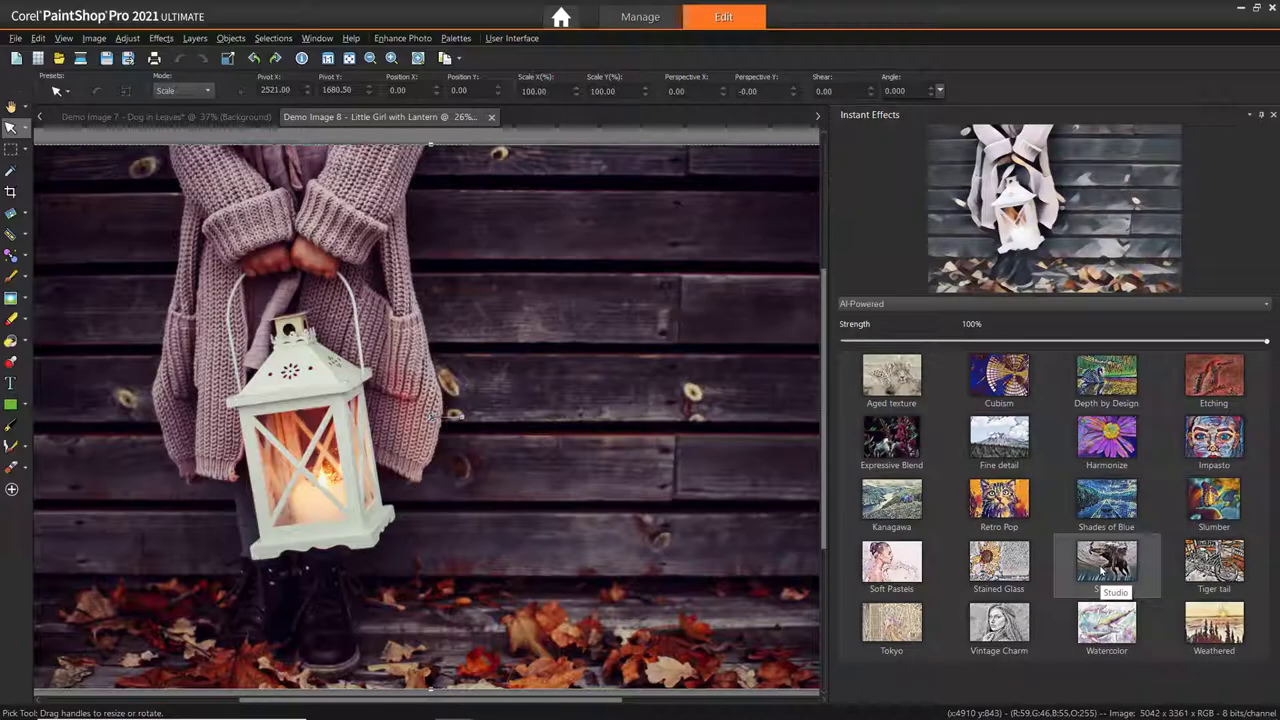
pyautogui.click(1122, 342)
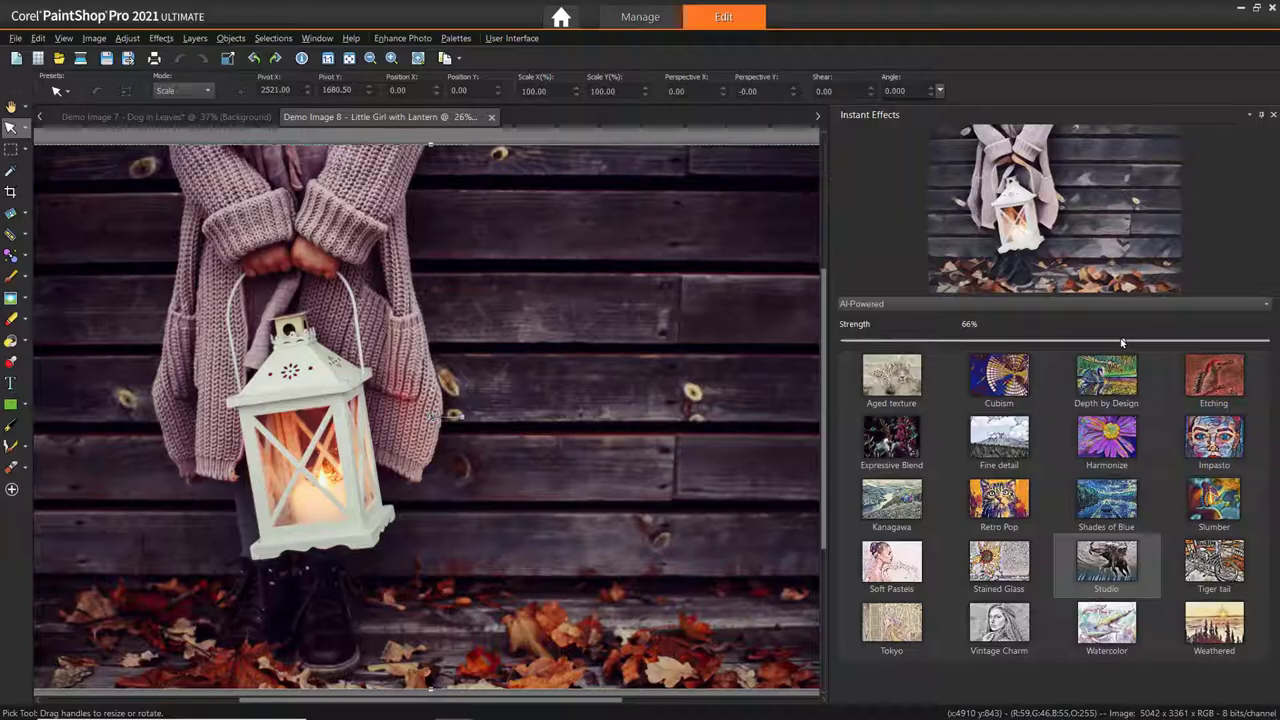
pyautogui.click(1063, 345)
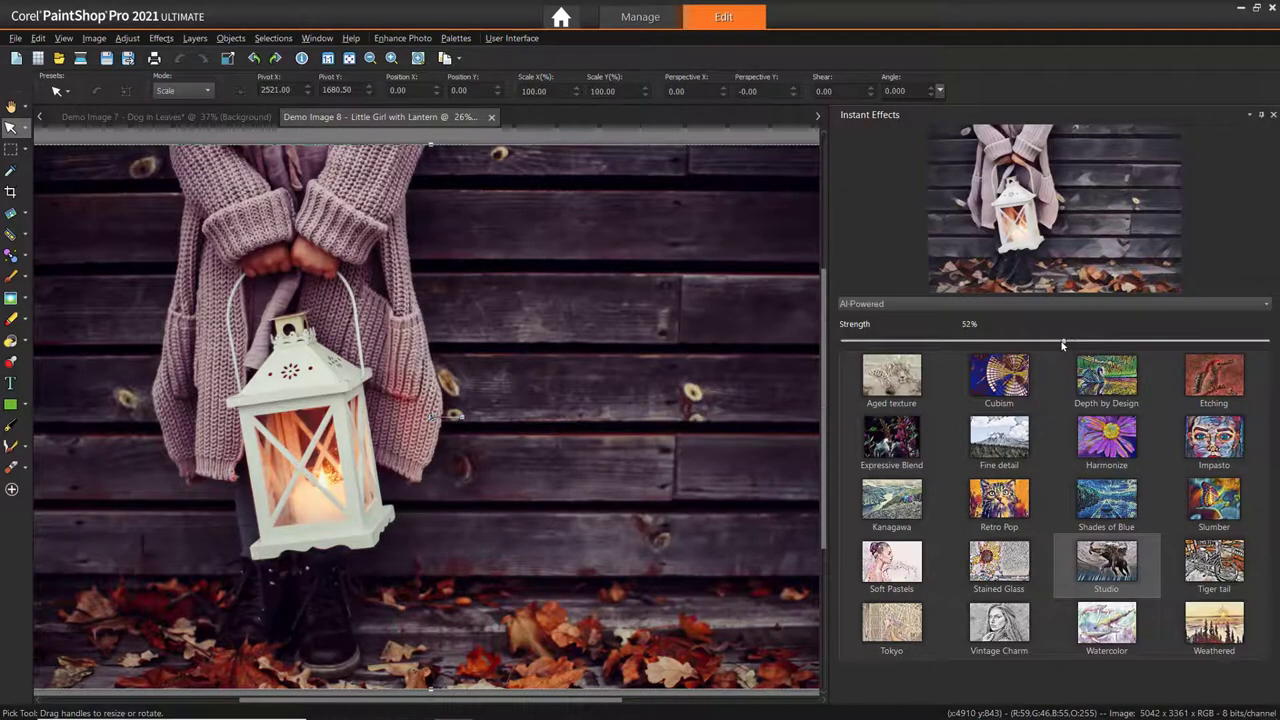
pyautogui.click(1085, 572)
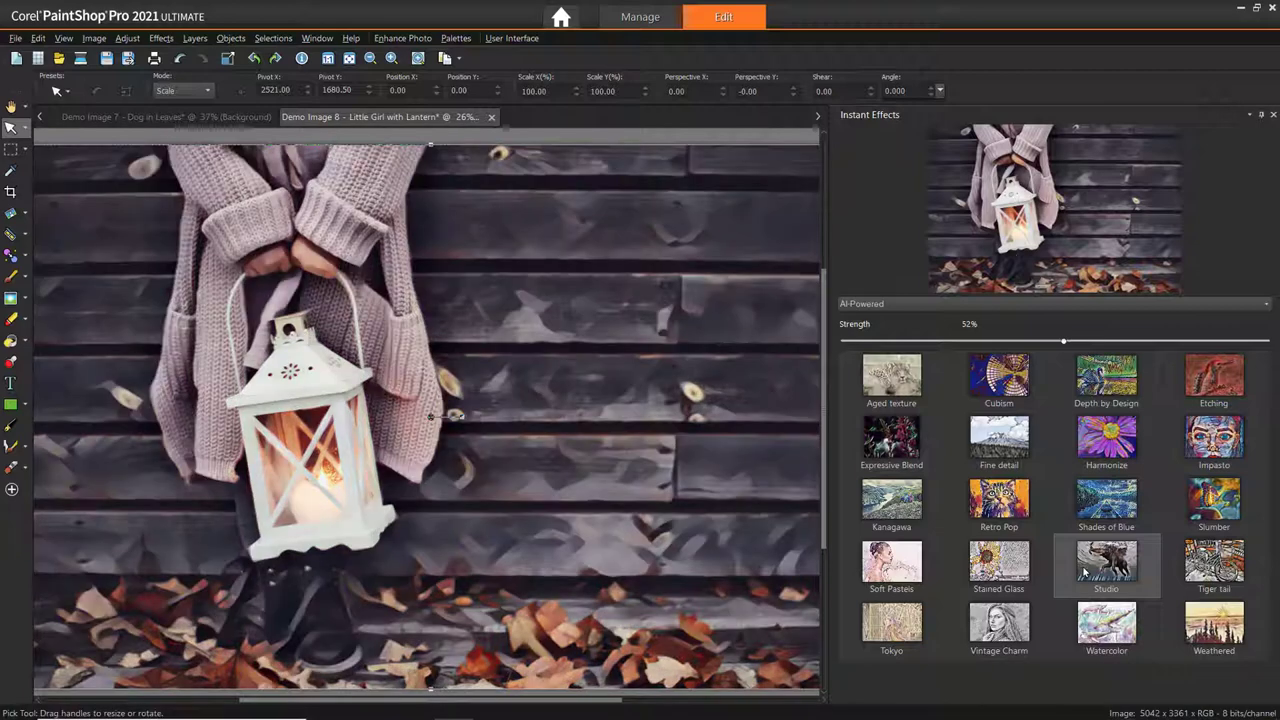
pyautogui.scroll(-1, 728, 463)
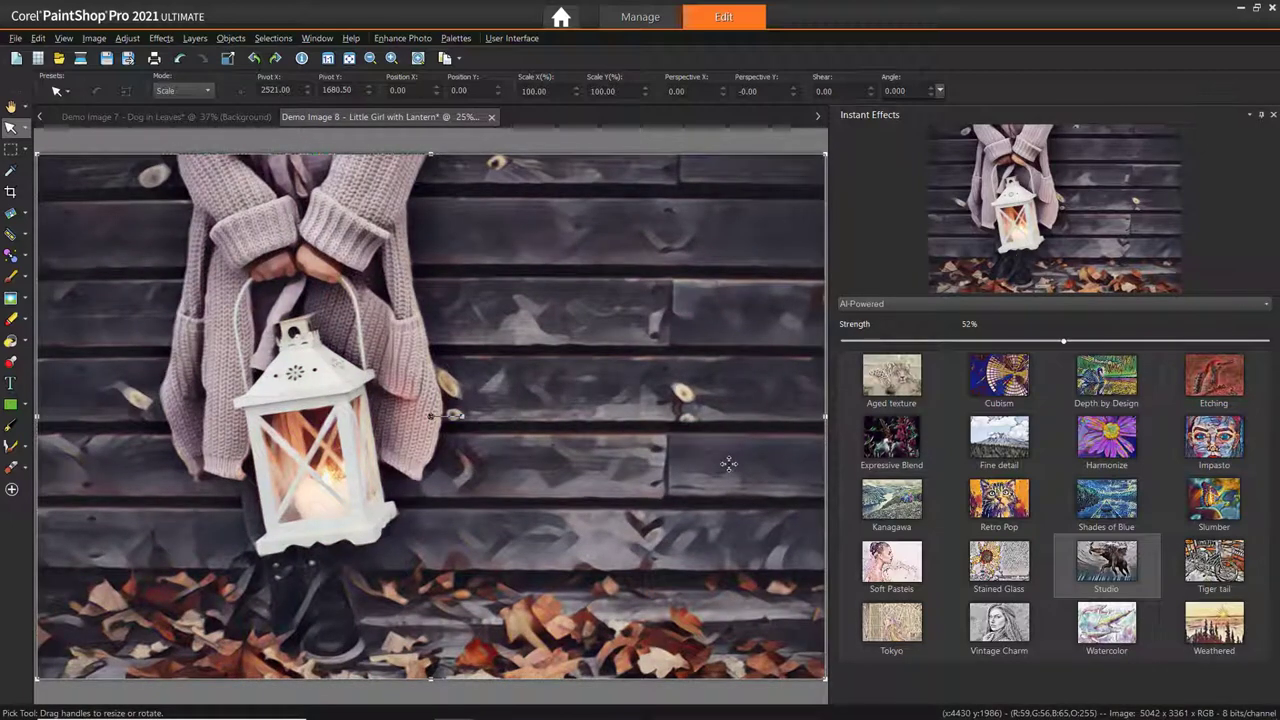